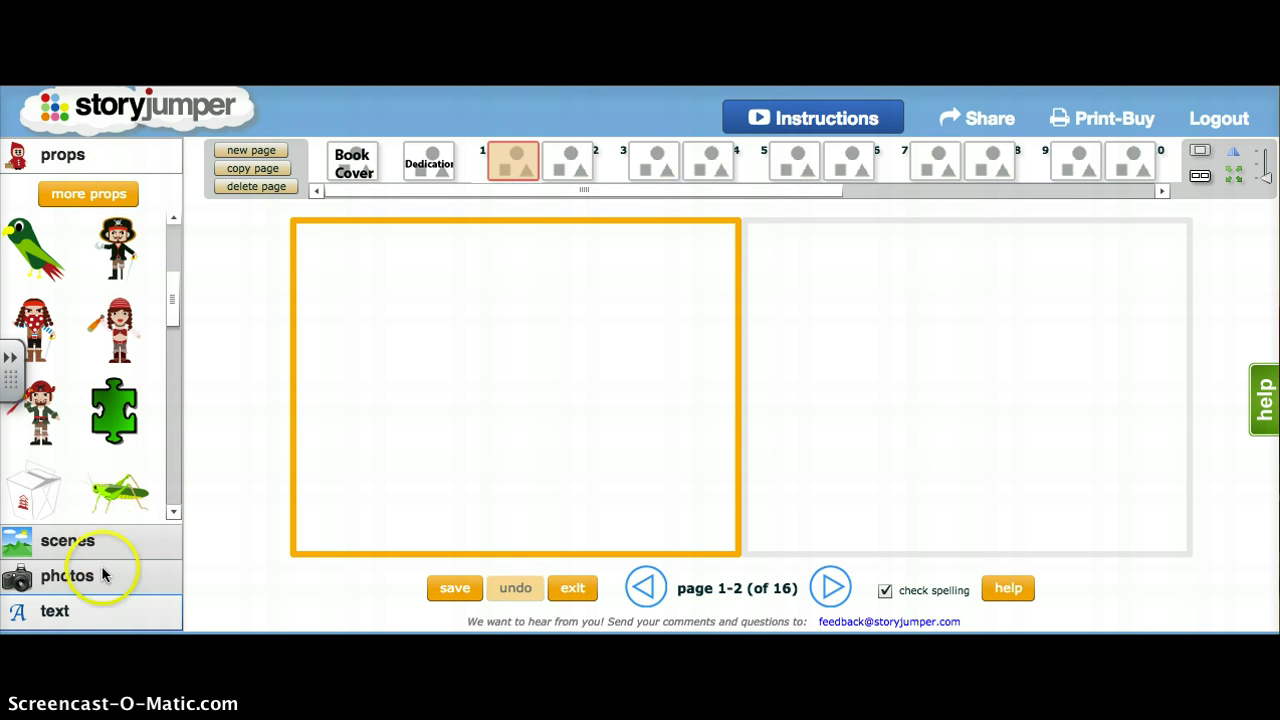
Step: Look through the available props, then open the additional prop library, examine its themes and personal props link, and close it
left_click(97, 619)
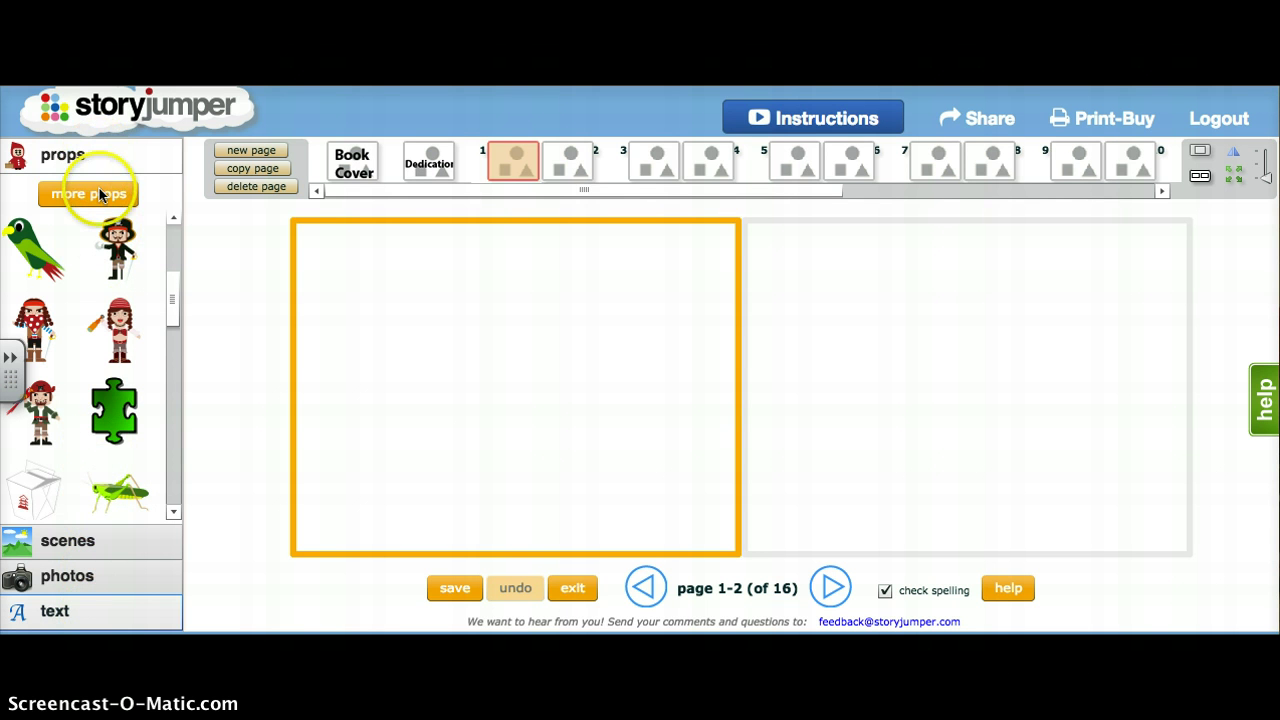
left_click(176, 279)
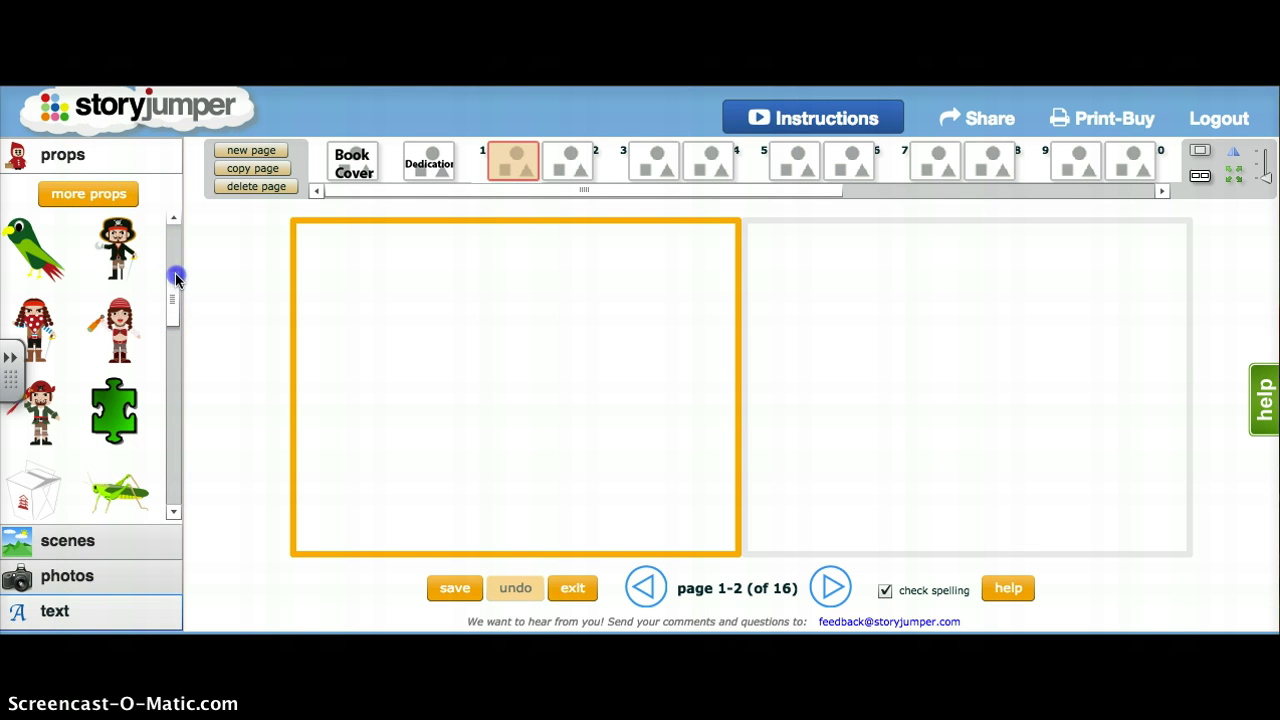
left_click_drag(171, 278, 165, 226)
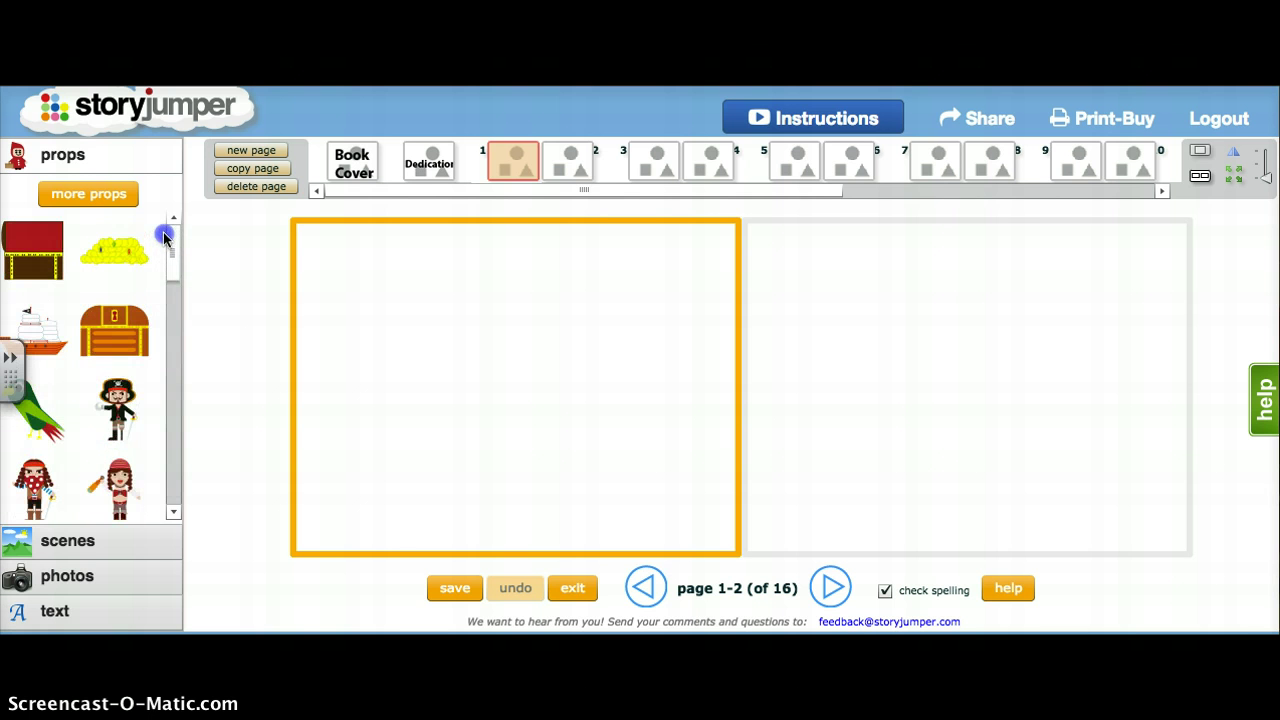
left_click(80, 196)
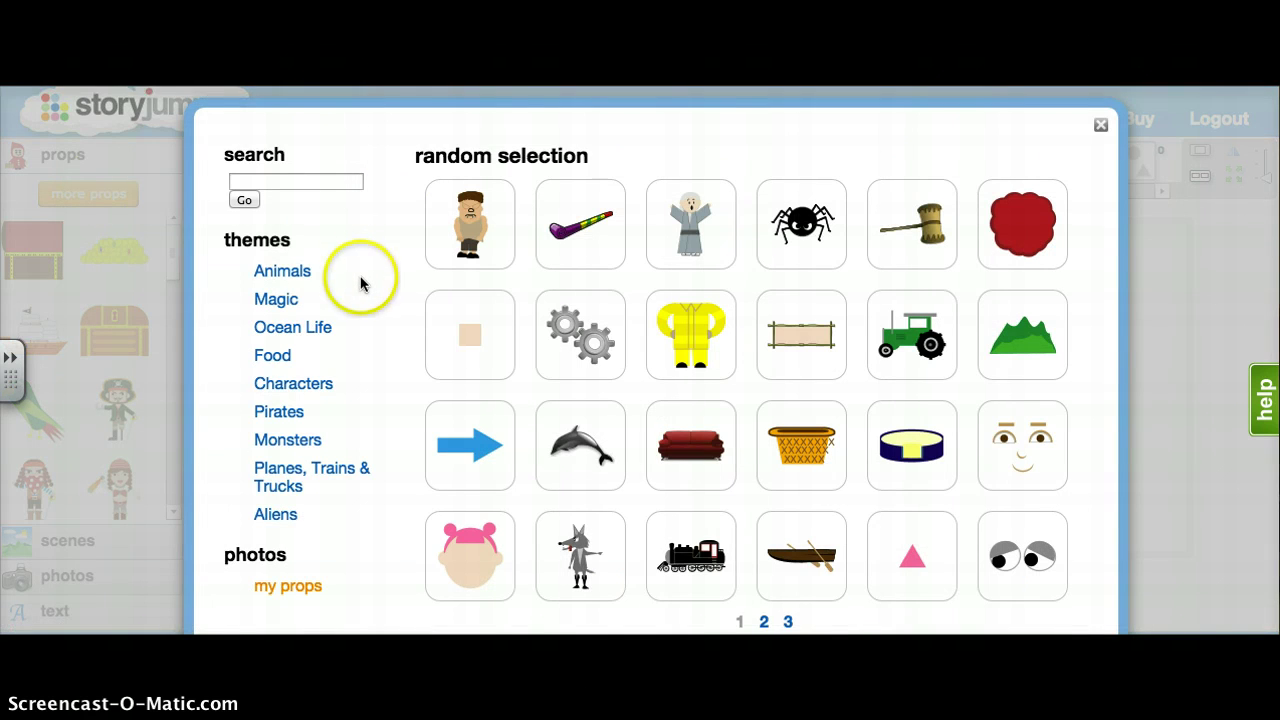
scroll(361, 284, "down", 2)
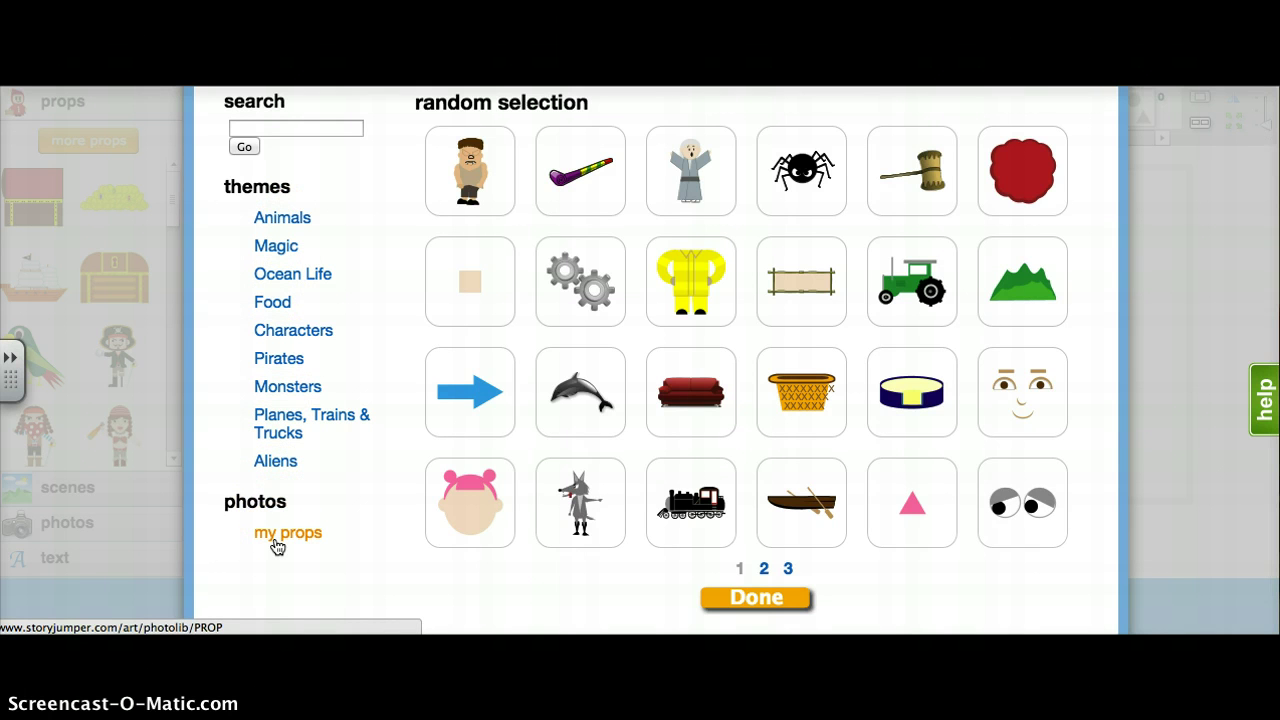
left_click(274, 535)
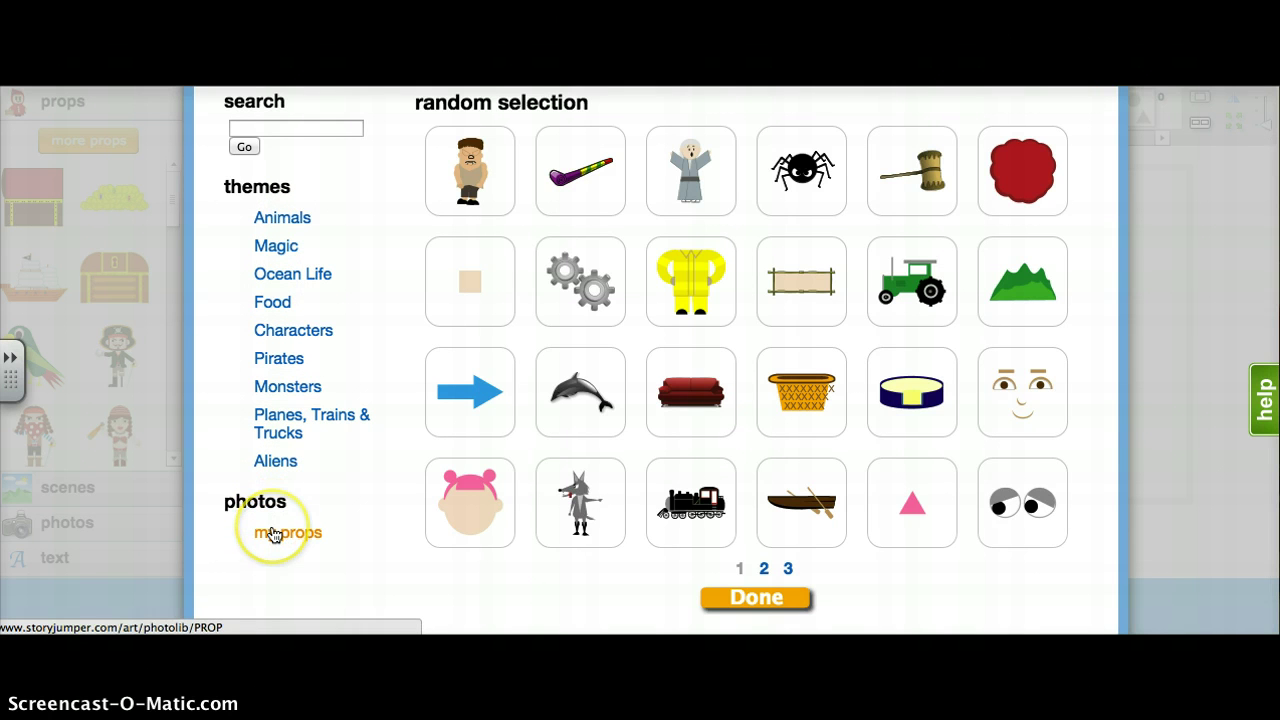
scroll(328, 422, "up", 1)
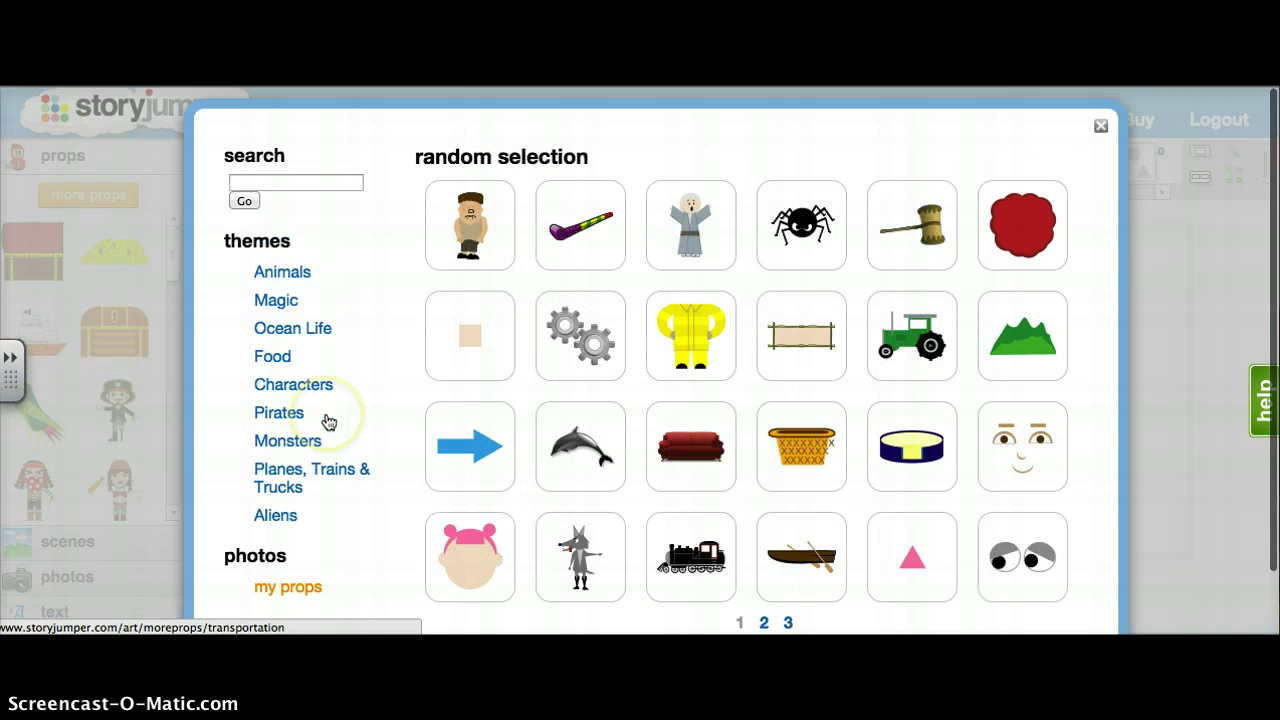
left_click(1099, 125)
left_click(482, 210)
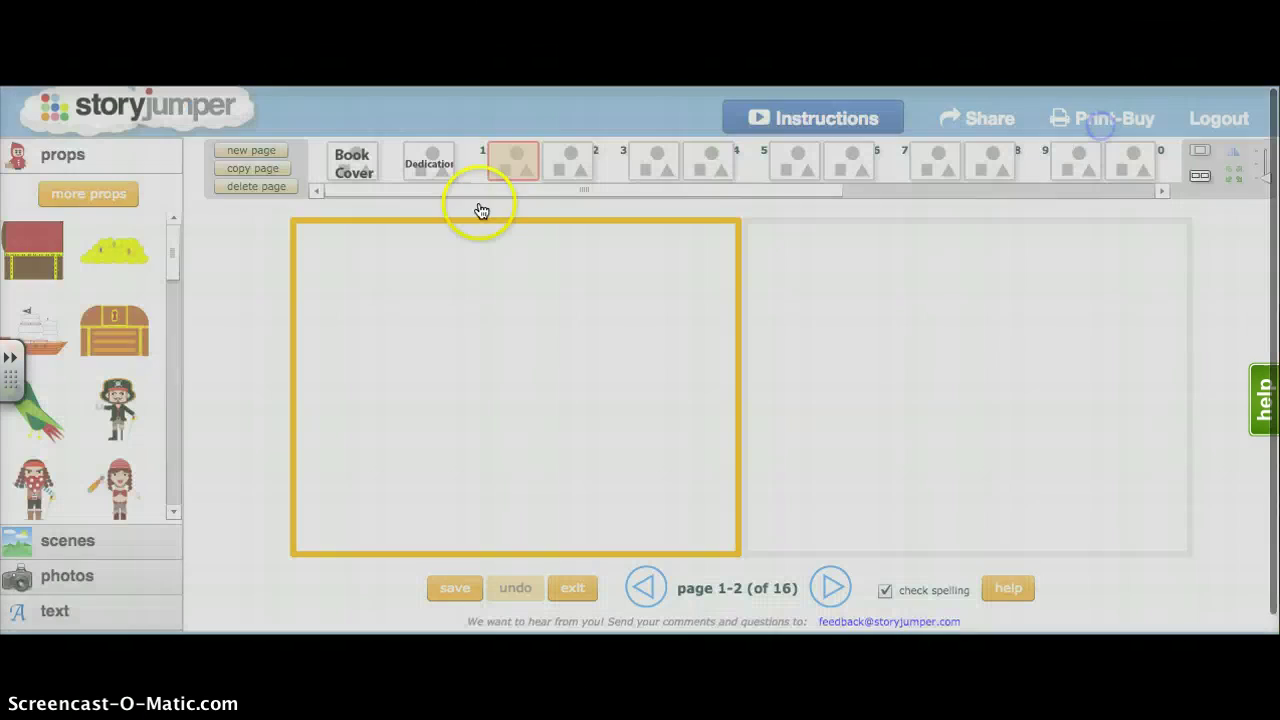
Step: Add the pirate woman with the telescope, the pirate with the dotted red mask, and the green parrot to page 1
left_click(169, 264)
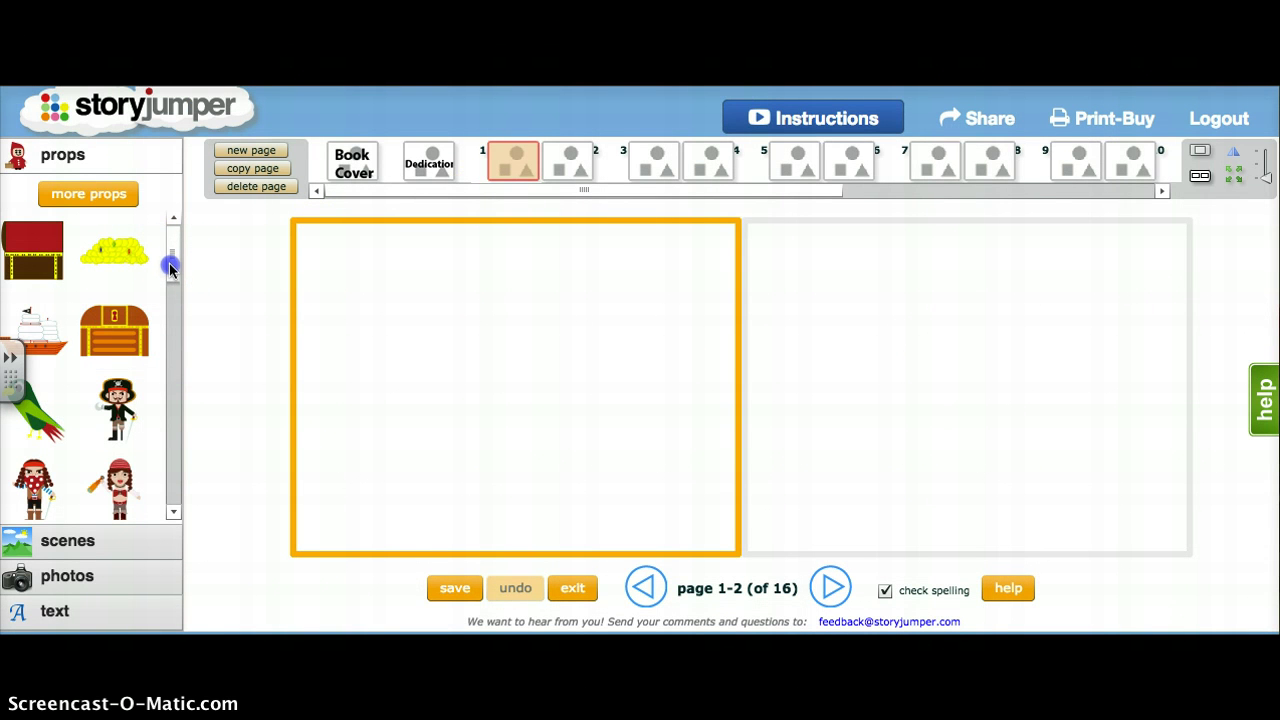
left_click_drag(169, 264, 172, 279)
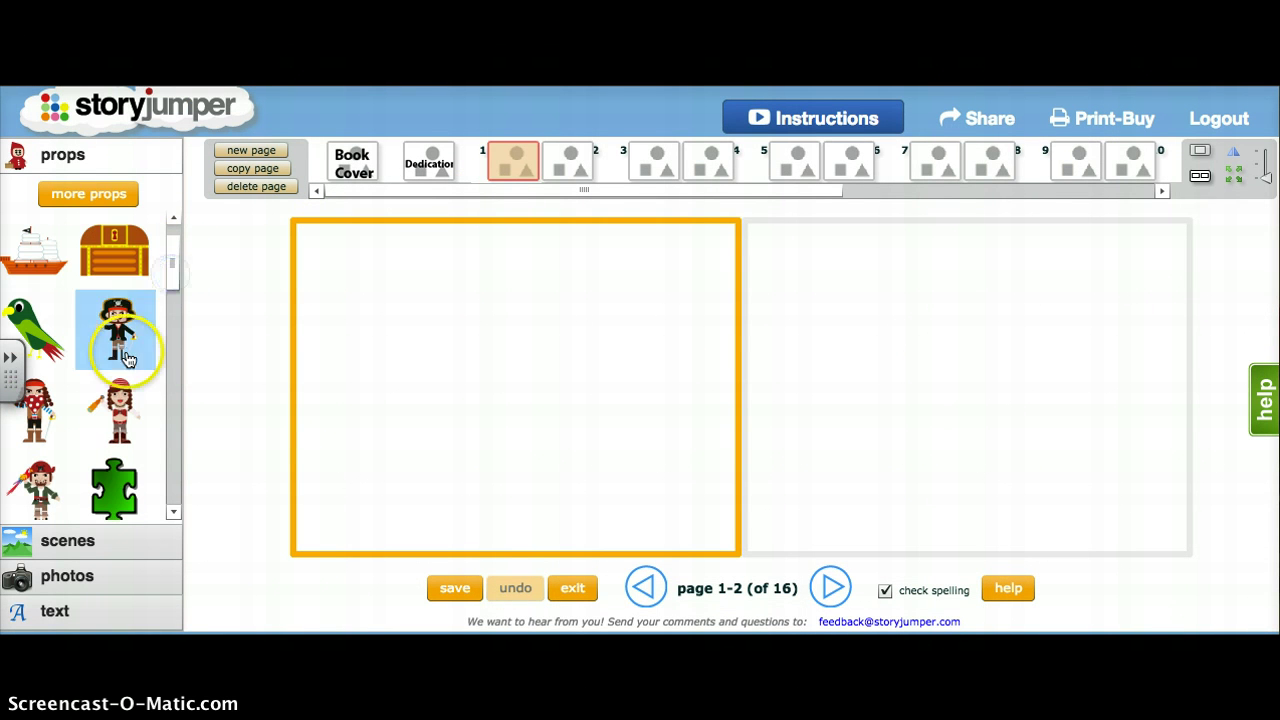
left_click(140, 403)
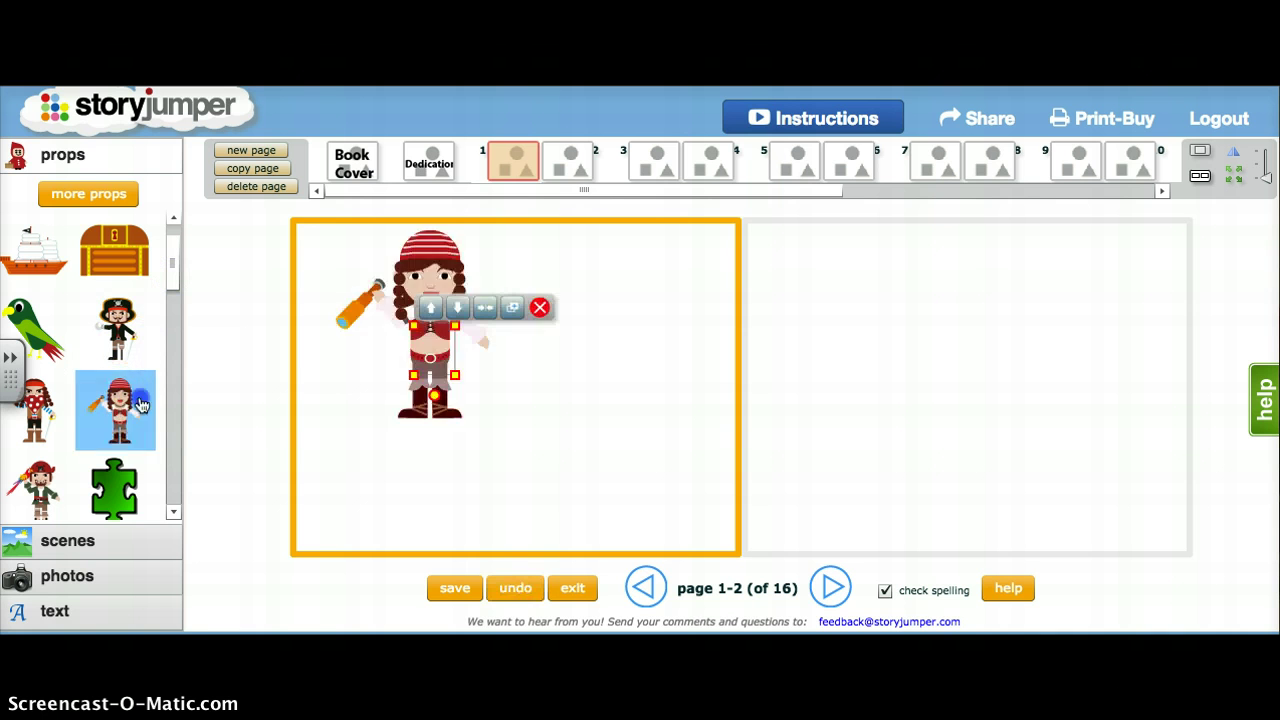
left_click(332, 399)
left_click(38, 404)
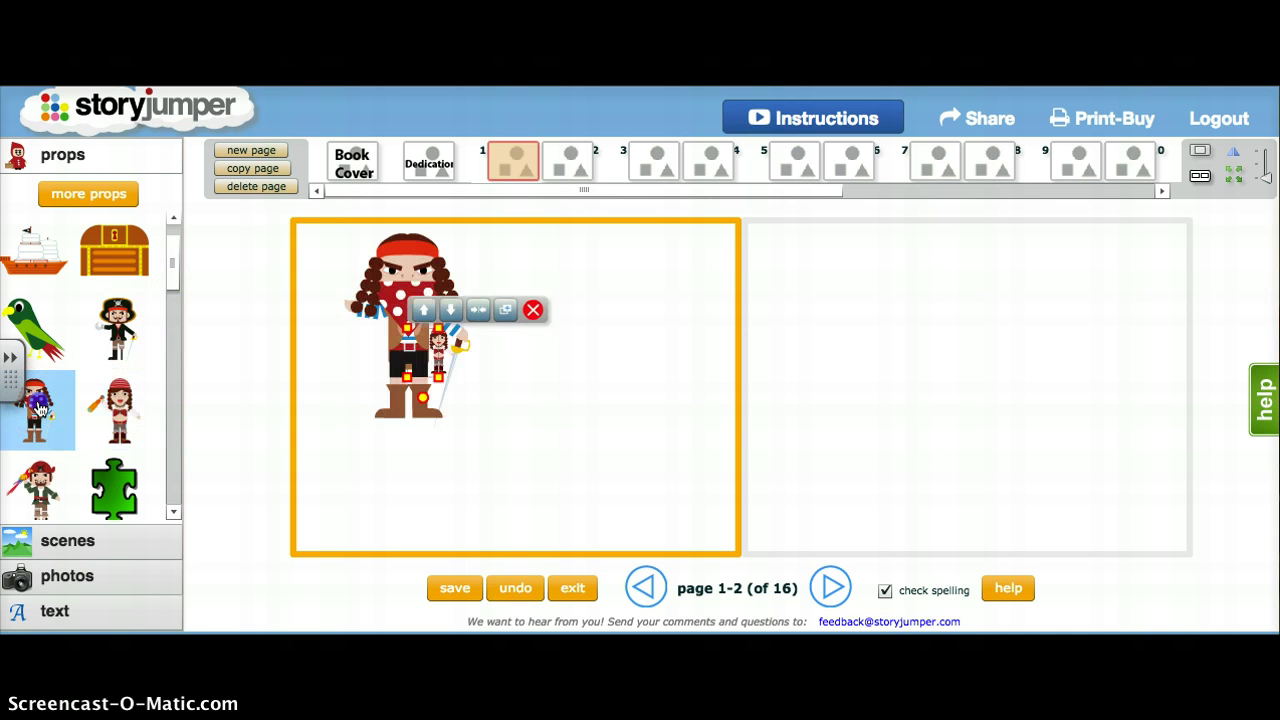
left_click(32, 326)
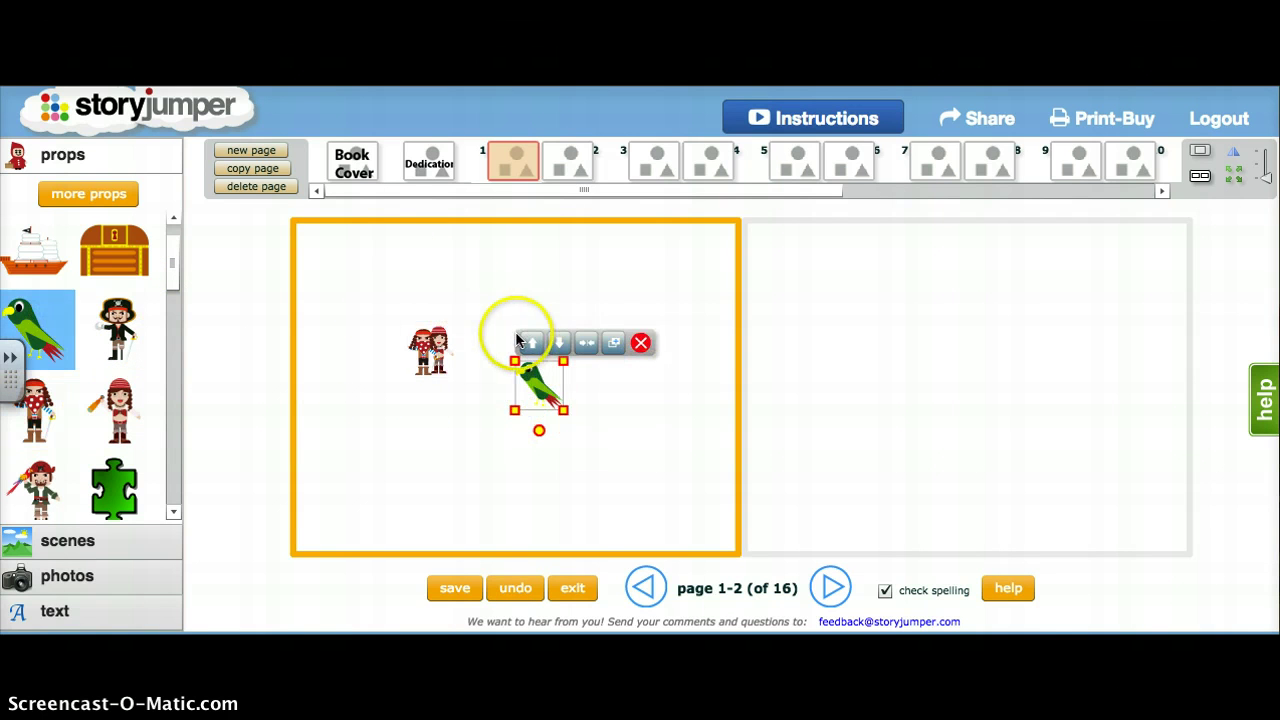
Step: Spread the three props apart on page 1 and enlarge both pirates to about twice their size on the lower half
left_click(431, 347)
left_click_drag(457, 360, 586, 338)
left_click(538, 383)
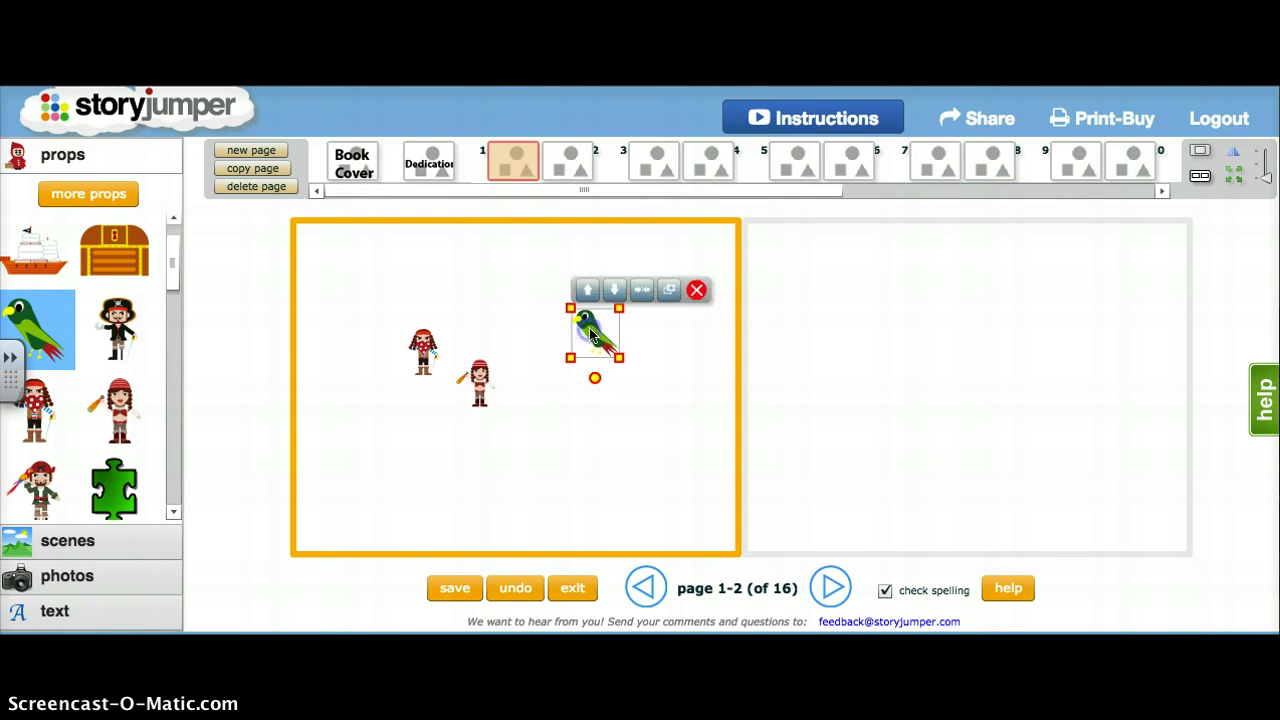
left_click_drag(478, 382, 596, 524)
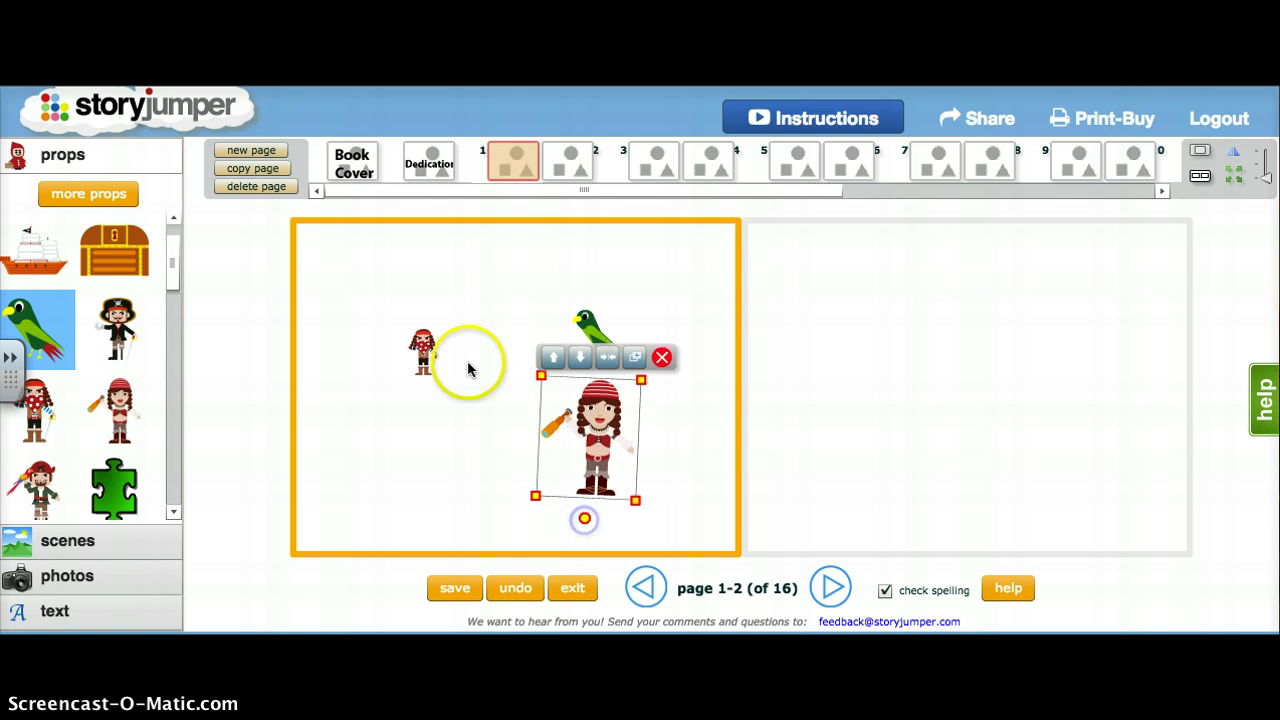
left_click_drag(420, 350, 490, 499)
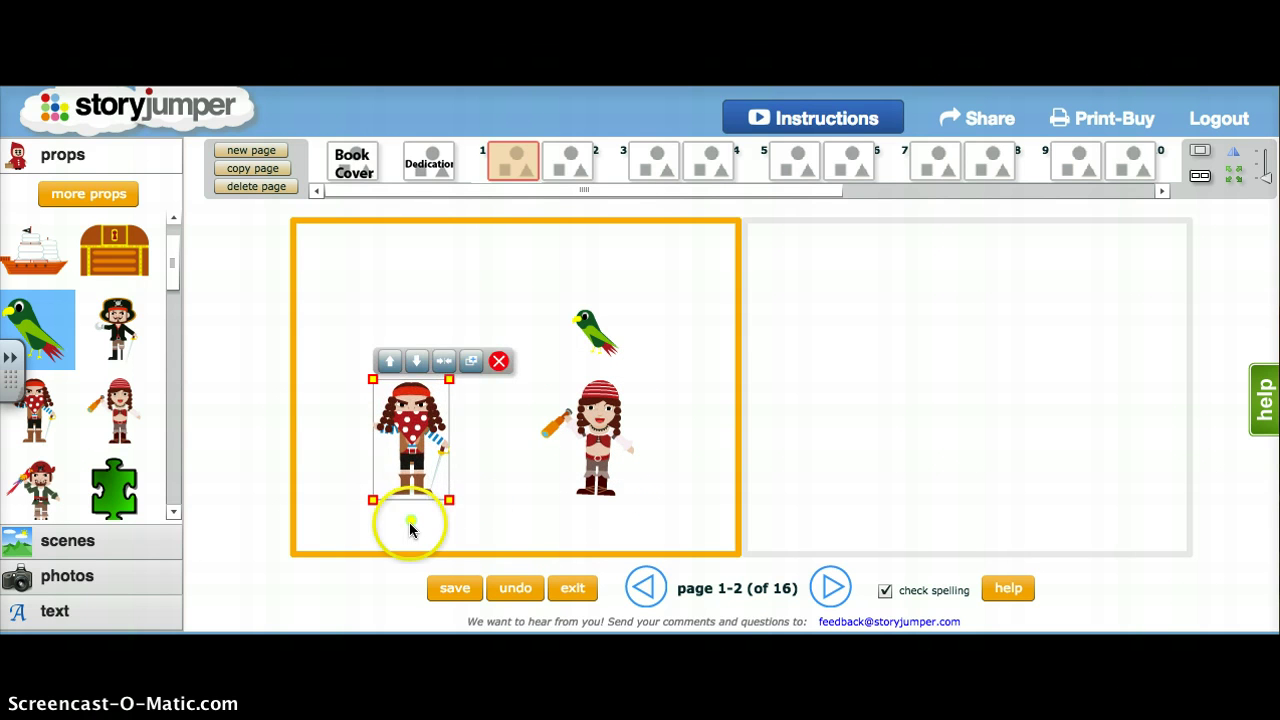
Step: Move the masked pirate slightly up and straighten the tilted pirate woman on page 1
left_click_drag(420, 418, 437, 383)
left_click(600, 428)
left_click_drag(627, 499, 578, 522)
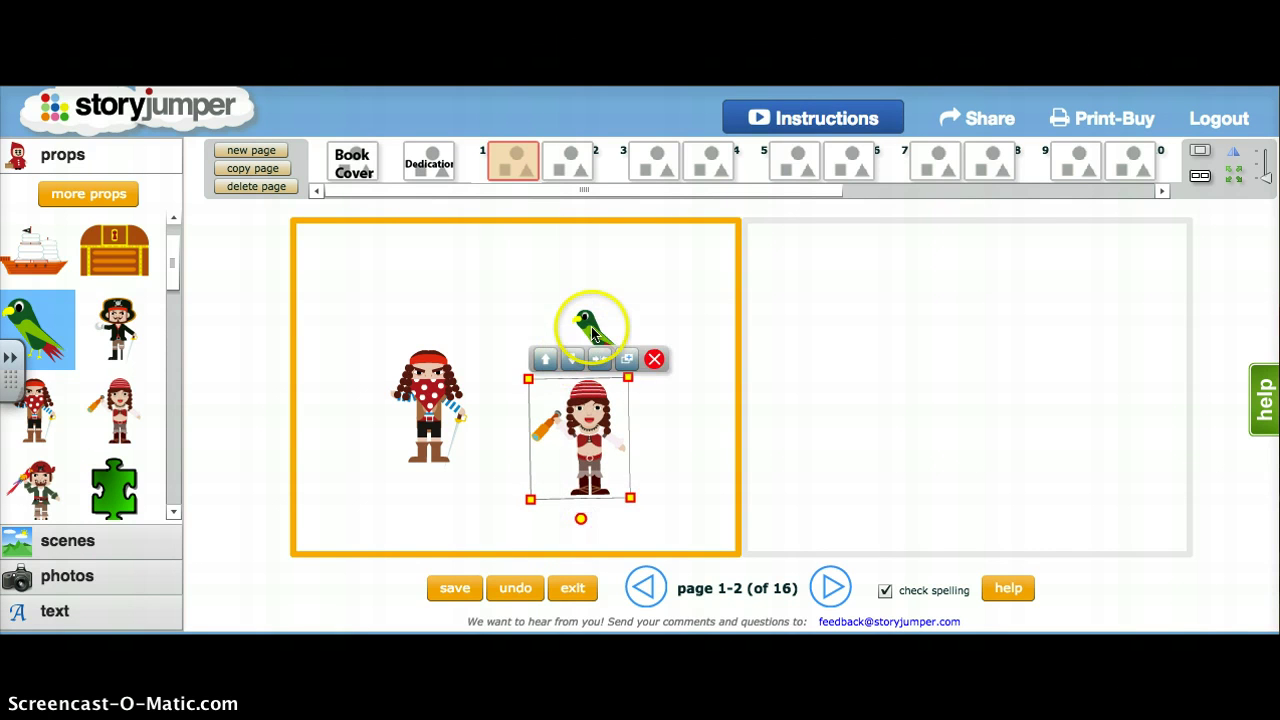
Step: Enlarge the parrot slightly above the pirate woman and place the closed treasure chest between the two pirates
left_click(591, 326)
left_click_drag(591, 326, 586, 365)
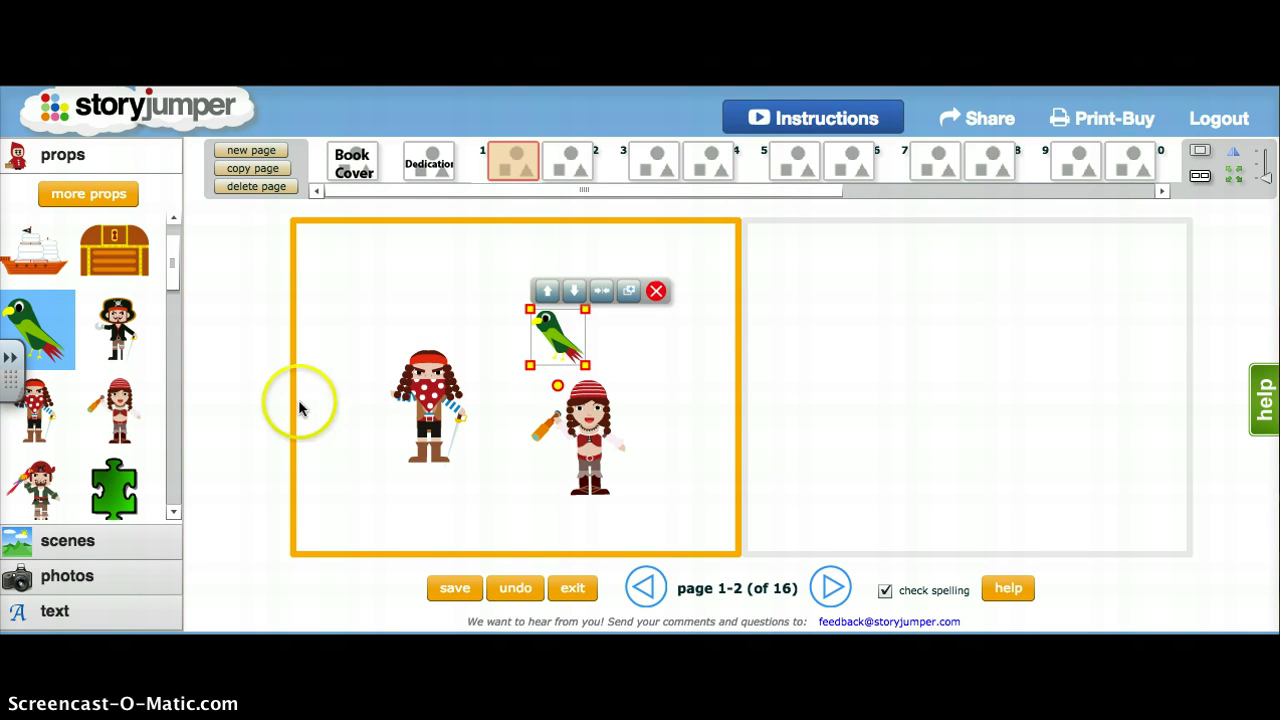
left_click(135, 252)
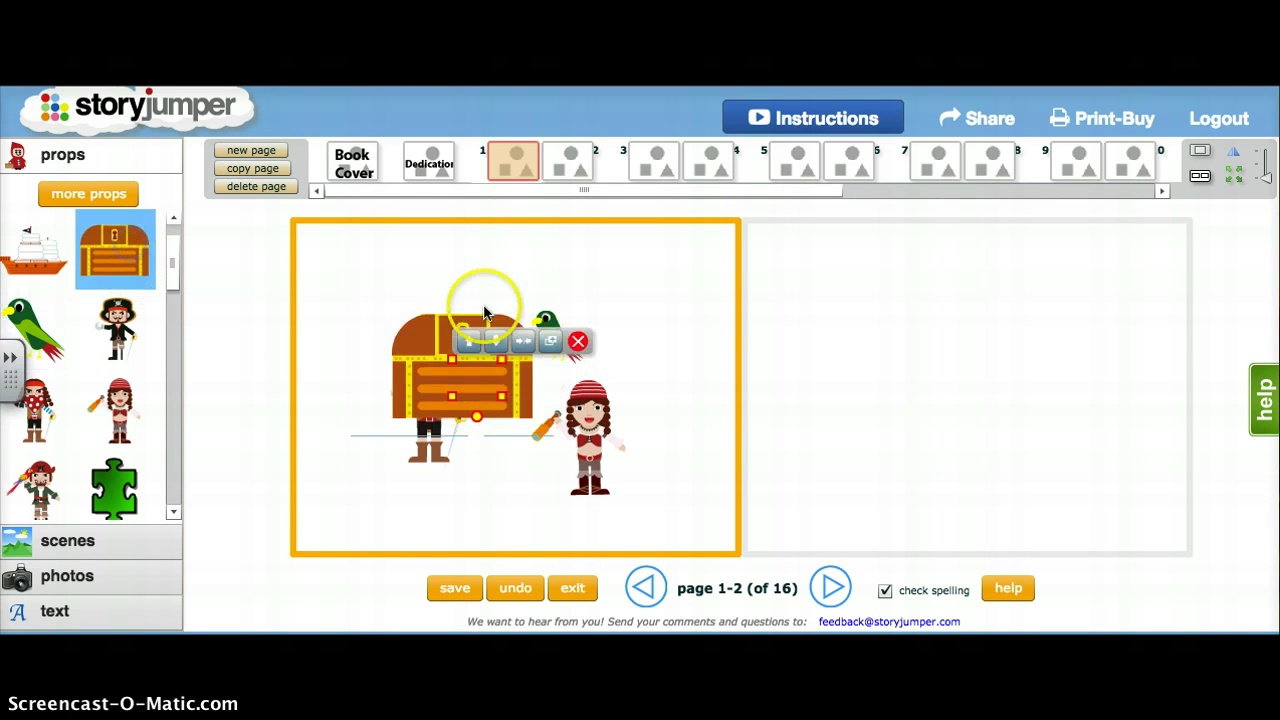
left_click_drag(484, 312, 497, 486)
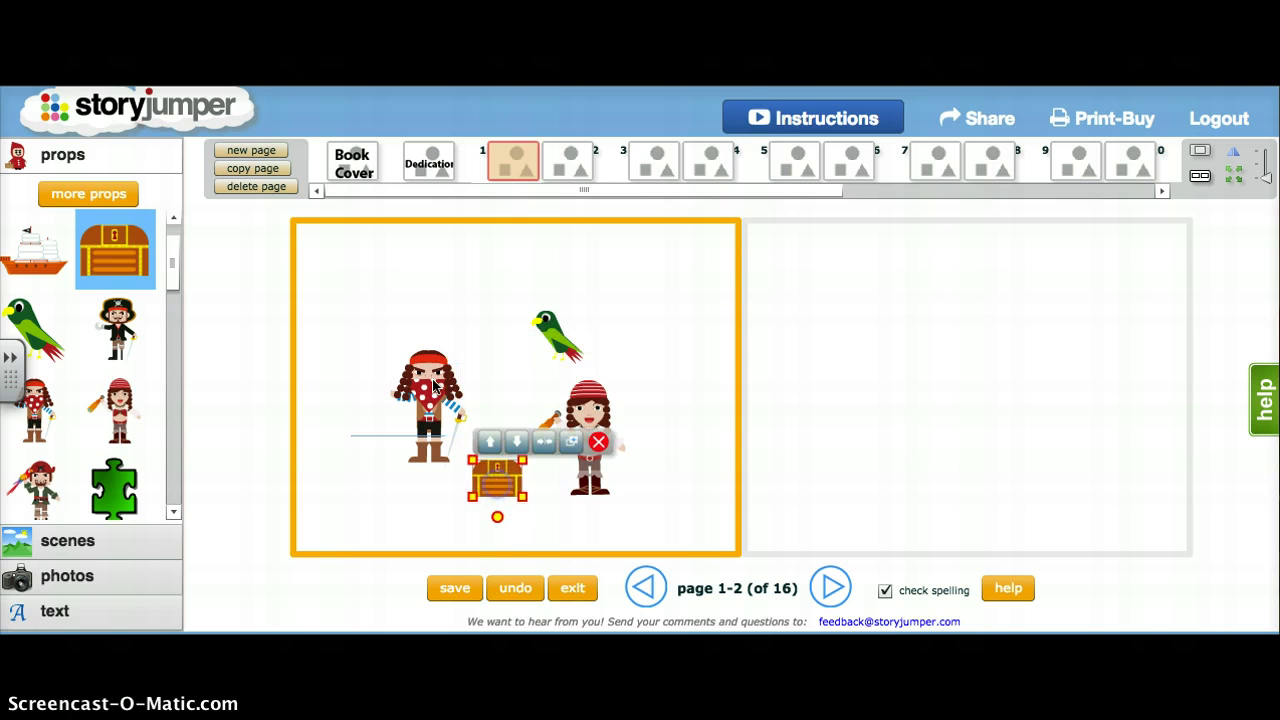
Step: Apply the pirate ship deck scene with the sail and skull flag as page 1's background
left_click(62, 548)
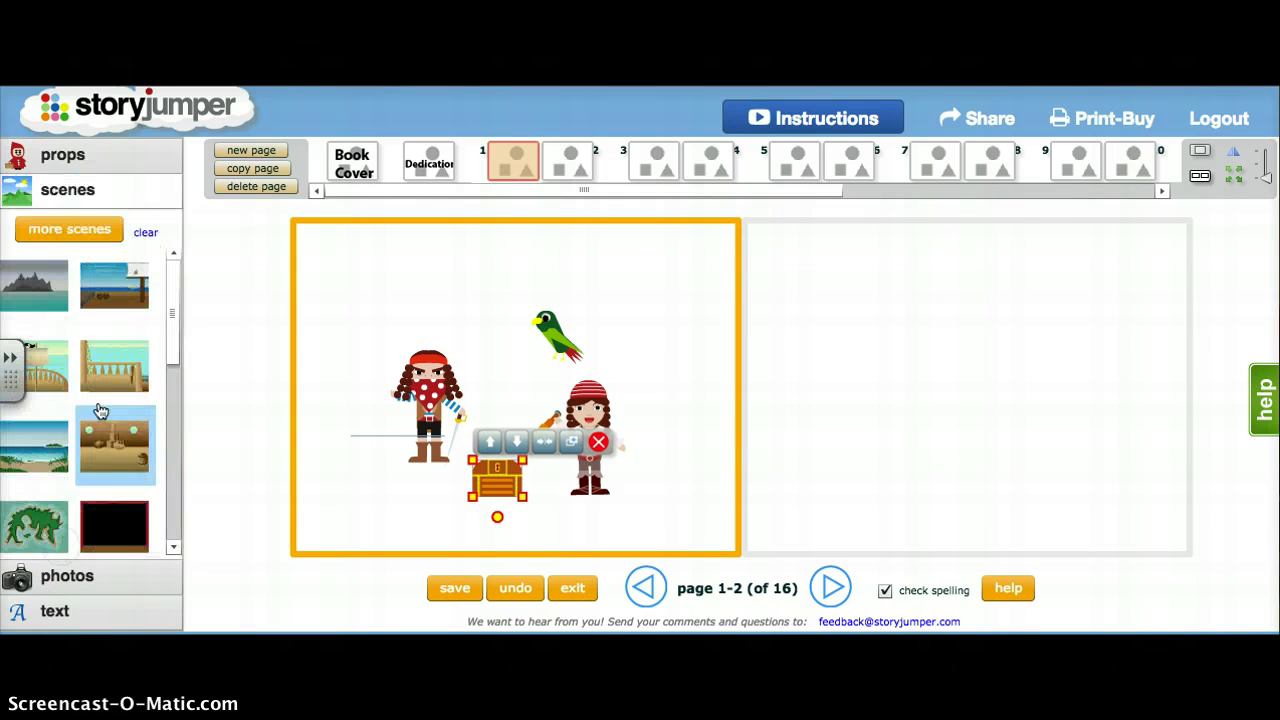
left_click(51, 365)
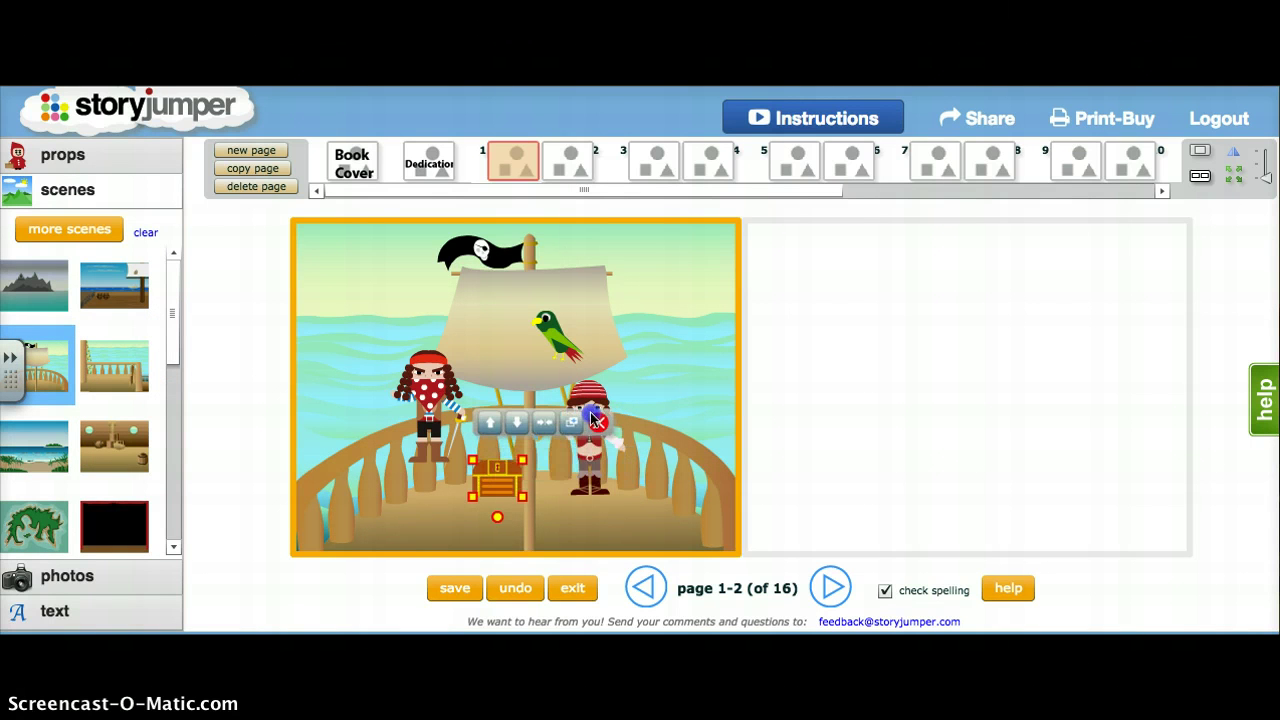
Step: Reposition both pirates and the treasure chest to stand on the ship's deck, and move the parrot in front of the sail's lower part
left_click(600, 478)
left_click_drag(600, 478, 632, 499)
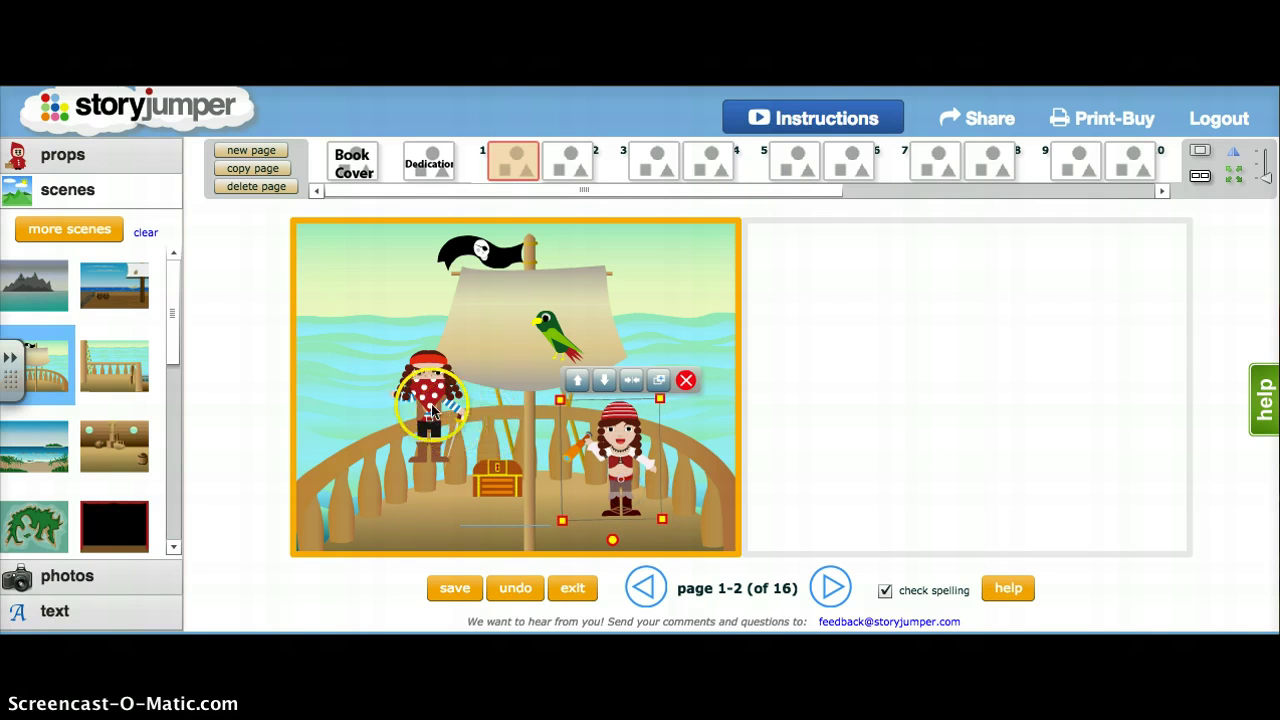
left_click_drag(431, 404, 413, 460)
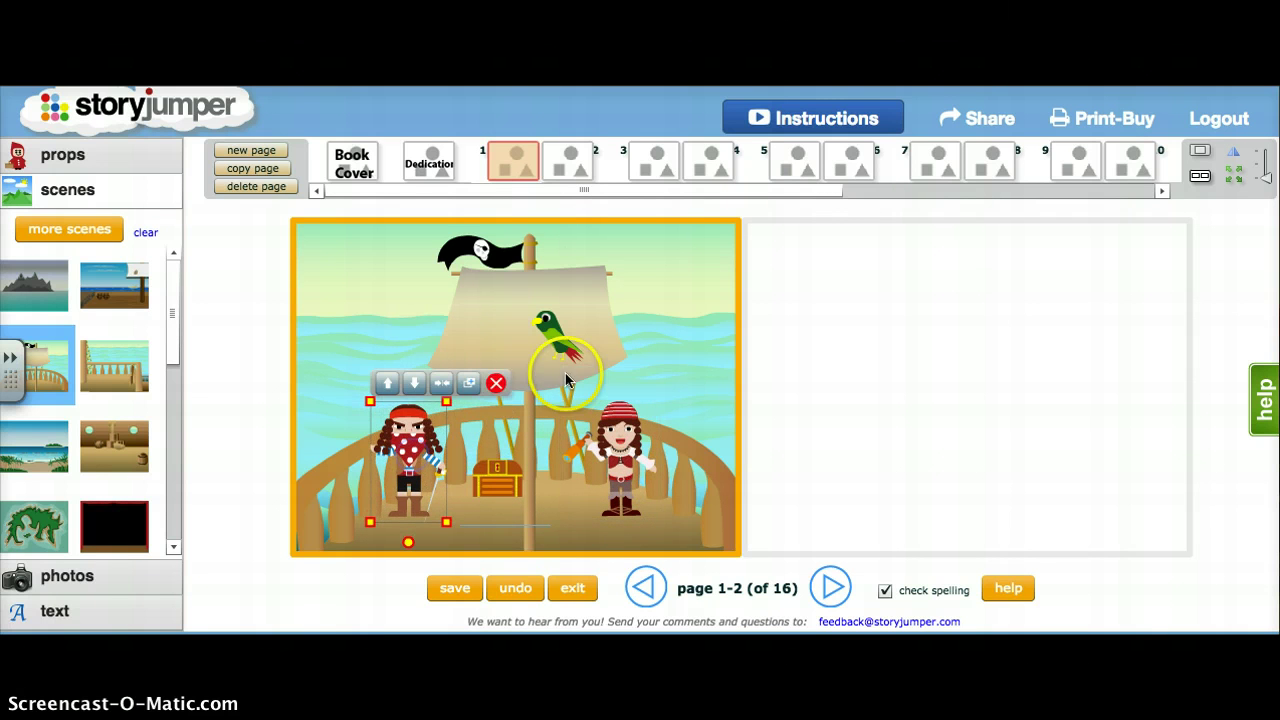
left_click_drag(557, 350, 547, 370)
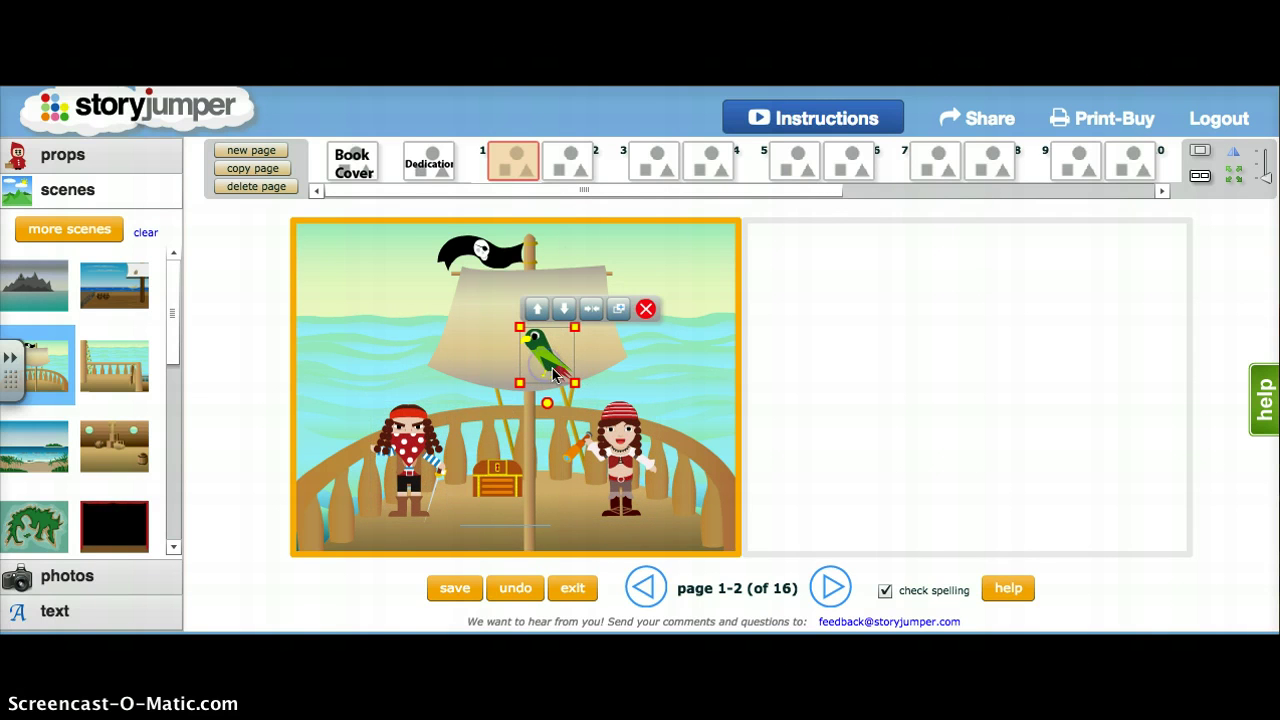
left_click(510, 482)
left_click_drag(510, 482, 488, 508)
left_click_drag(598, 462, 608, 468)
left_click(655, 435)
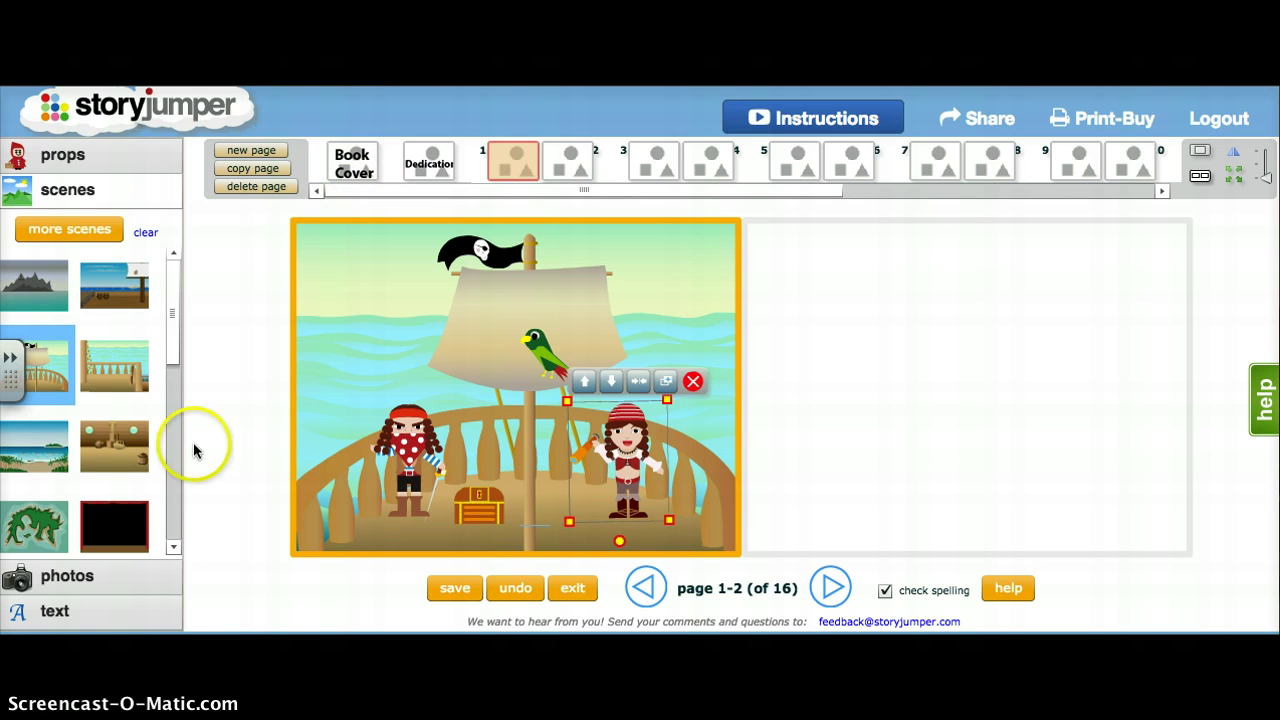
Step: Open the book cover and replace its placeholder title with a possessive name followed by "Pirate Adenture"
left_click(352, 165)
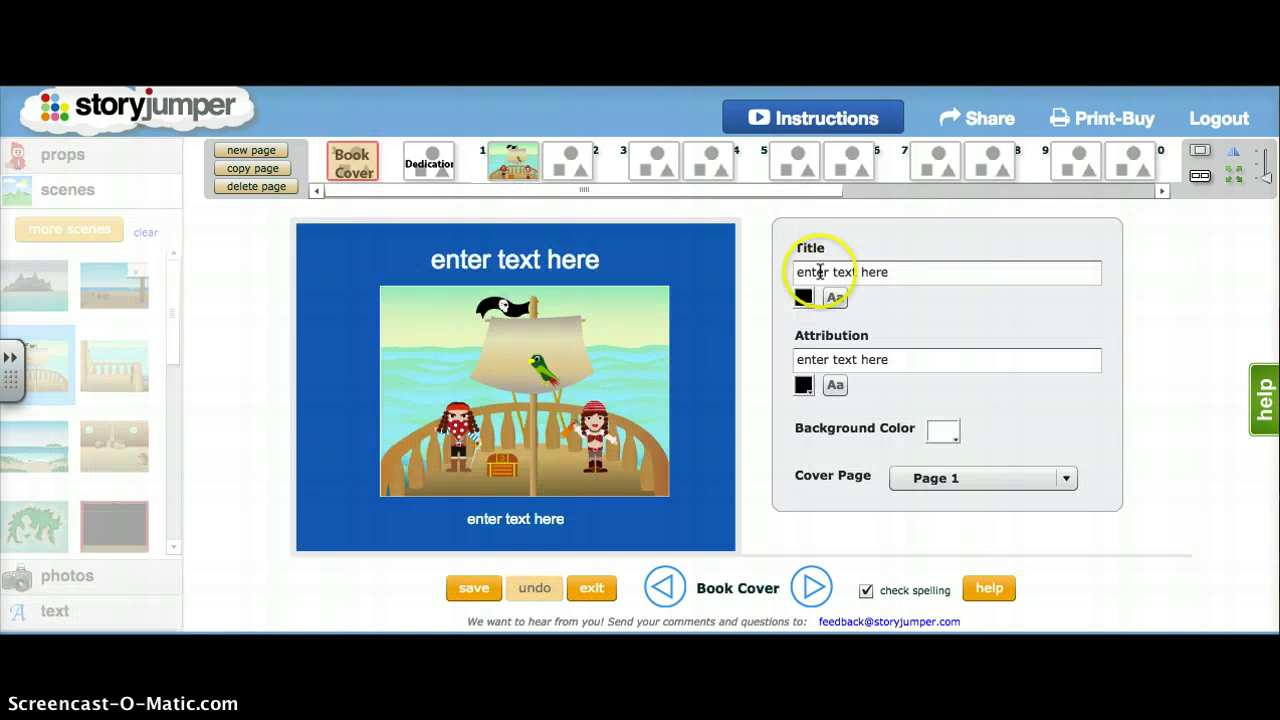
left_click_drag(891, 271, 790, 270)
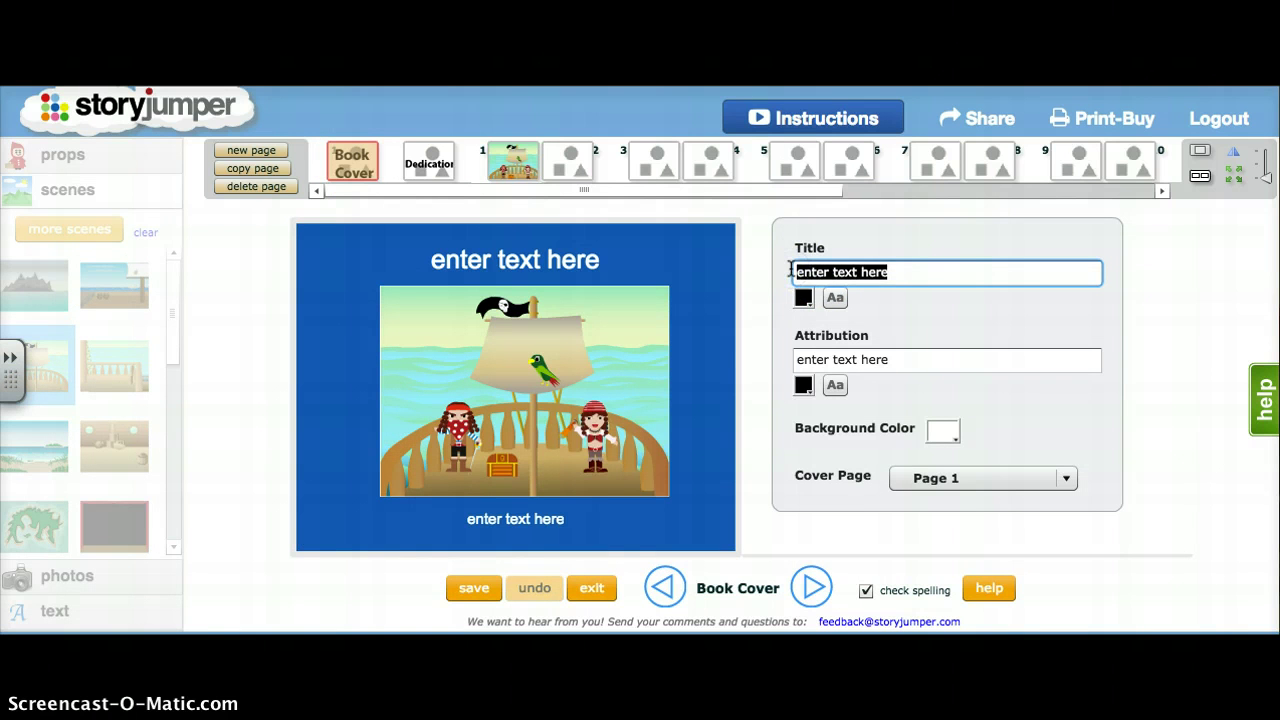
key("BackSpace")
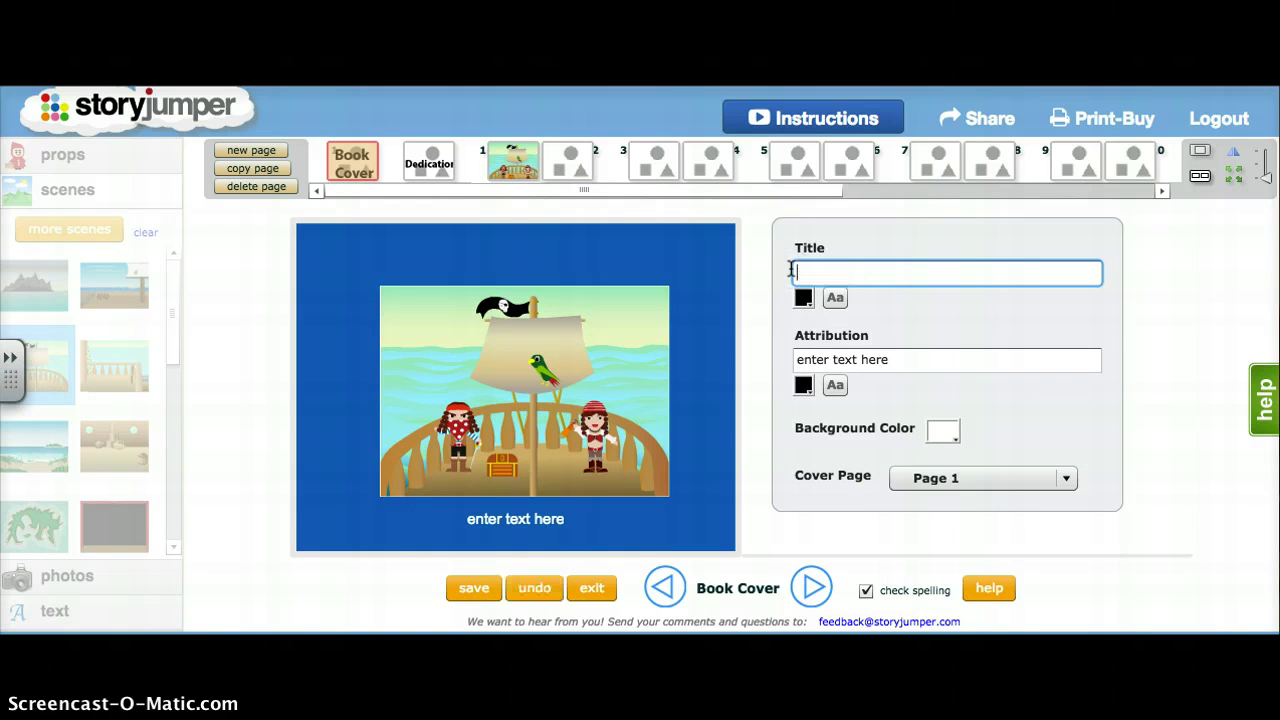
type("Koshar")
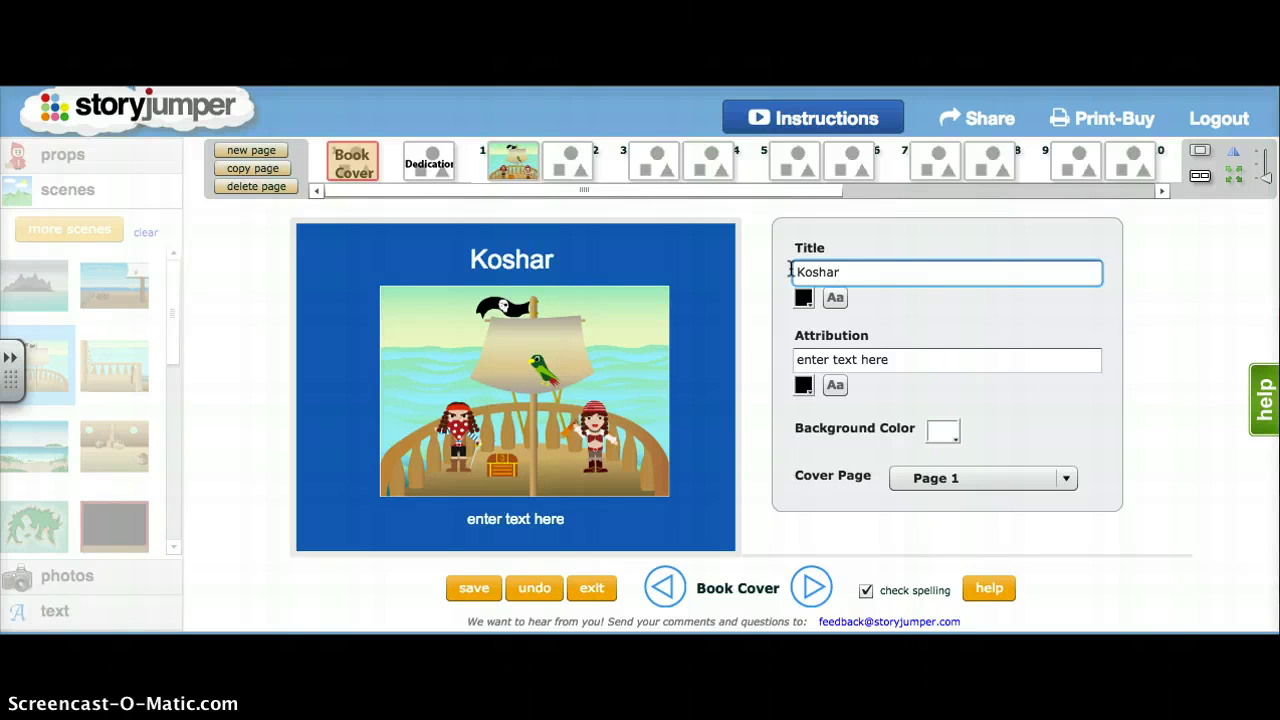
type("'s Pirate")
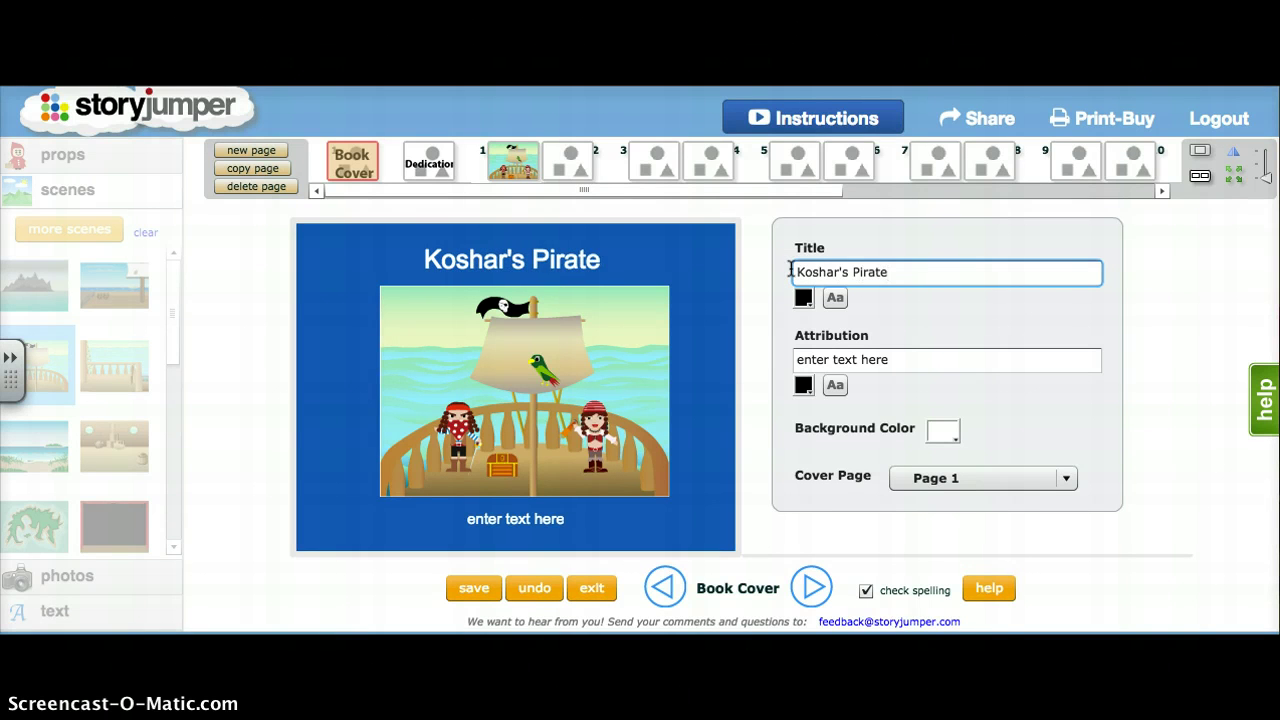
type(" Adev")
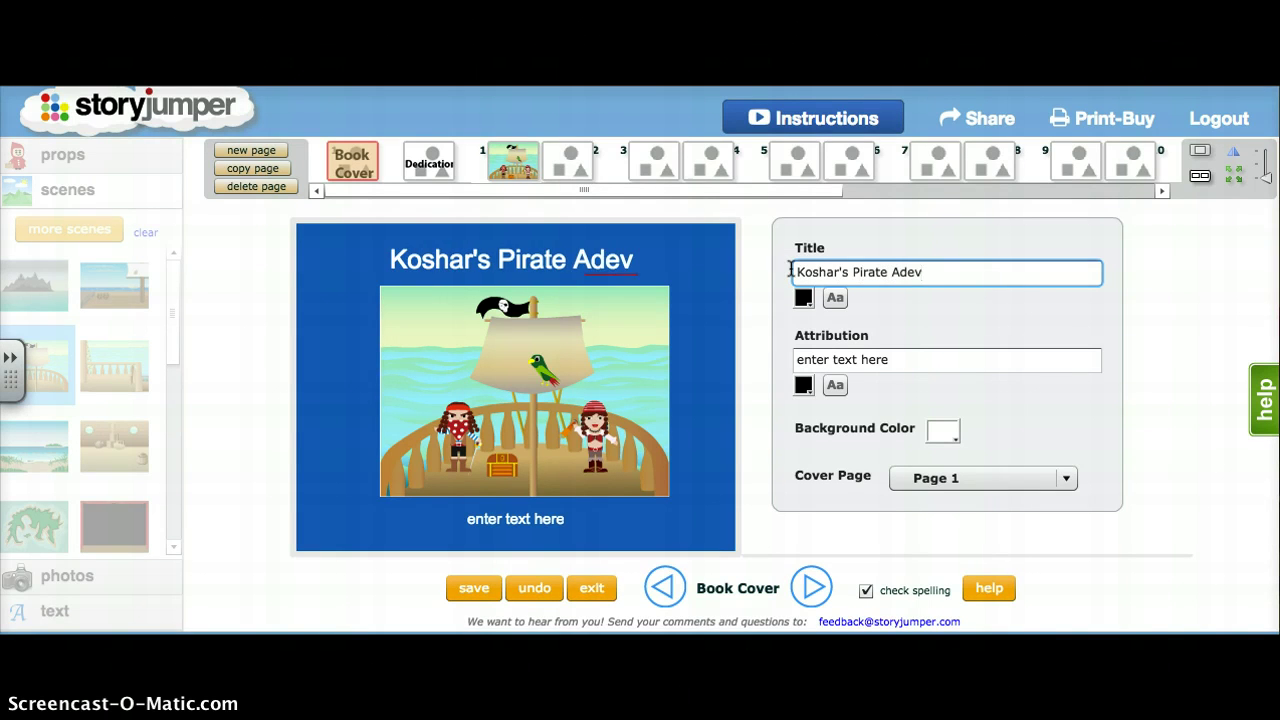
key("BackSpace")
type("nture")
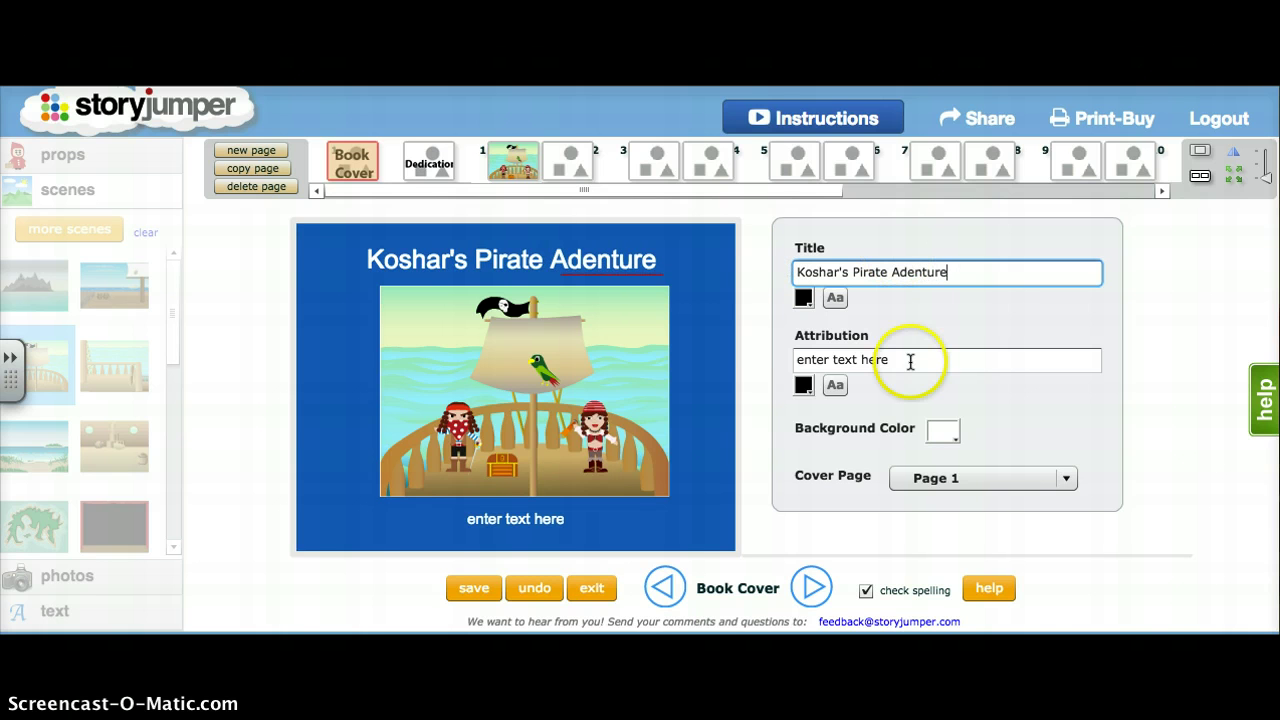
Step: Replace the cover's placeholder attribution with "By" and the author's full name
left_click(895, 361)
key("BackSpace")
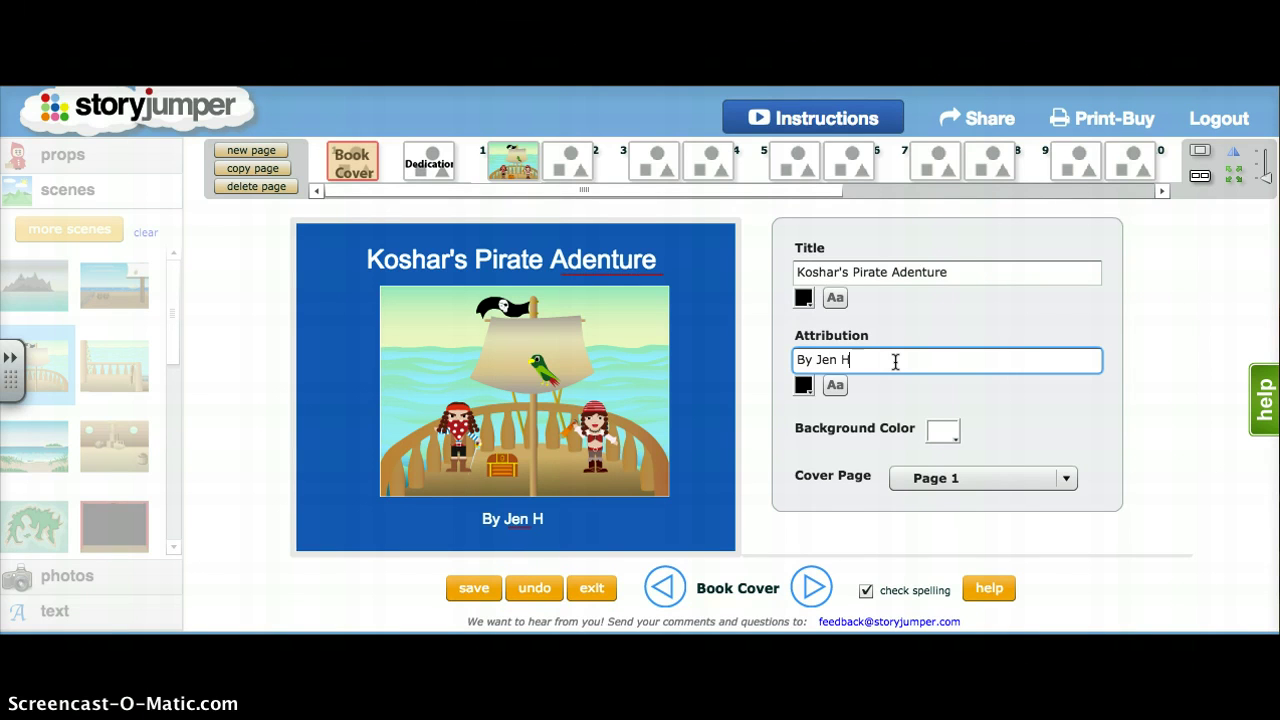
type("rris")
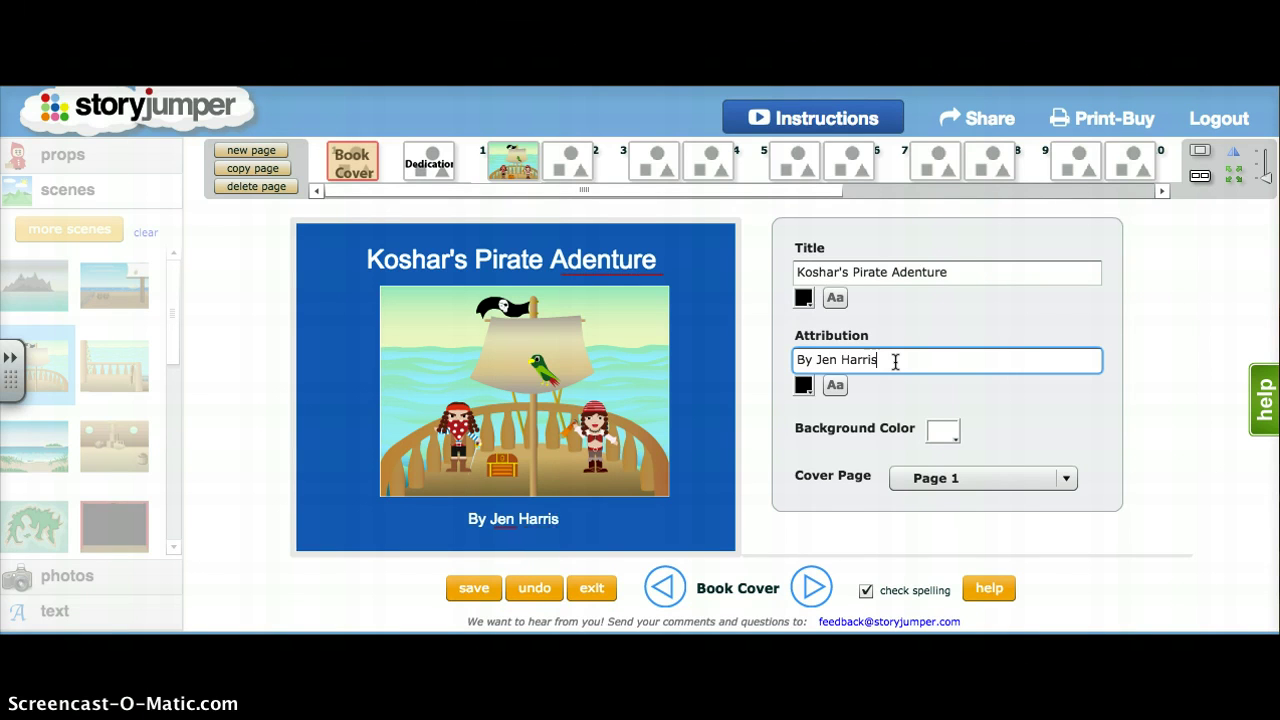
Step: Correct the misspelled last word of the cover title to "Adventure"
left_click(947, 275)
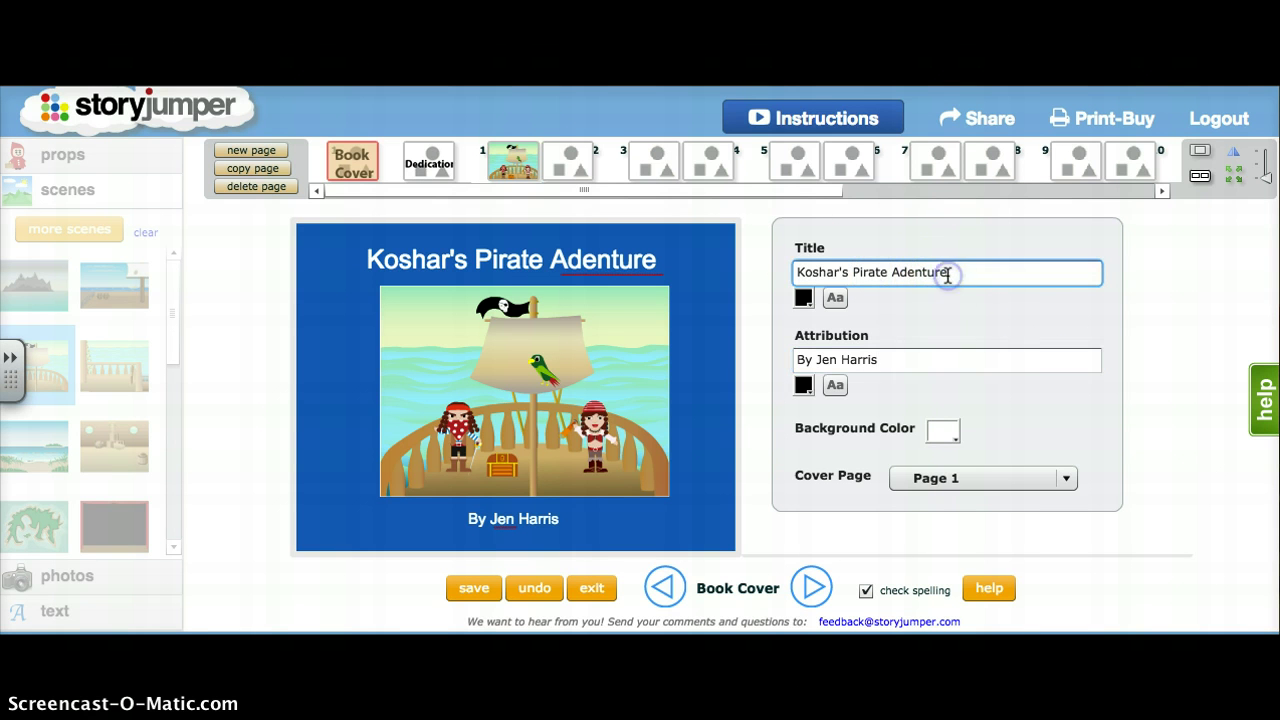
key("BackSpace")
key("BackSpace")
key("BackSpace")
key("BackSpace")
key("BackSpace")
key("BackSpace")
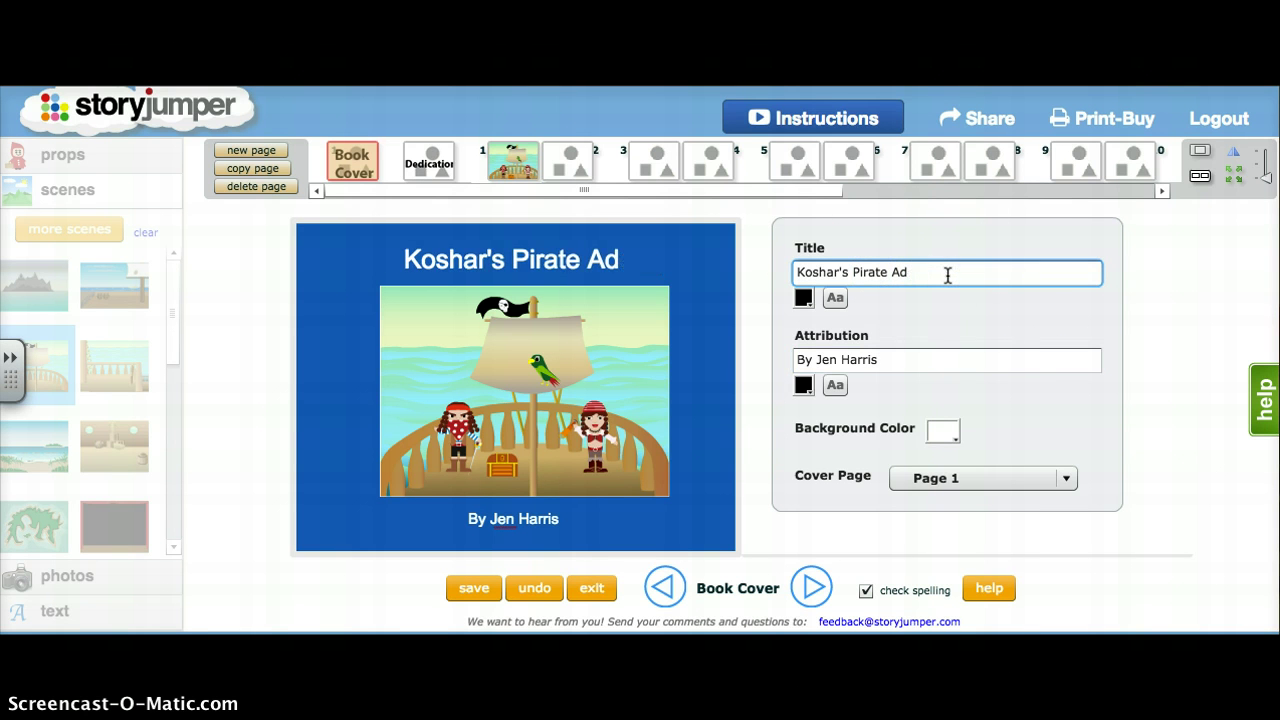
type("venture")
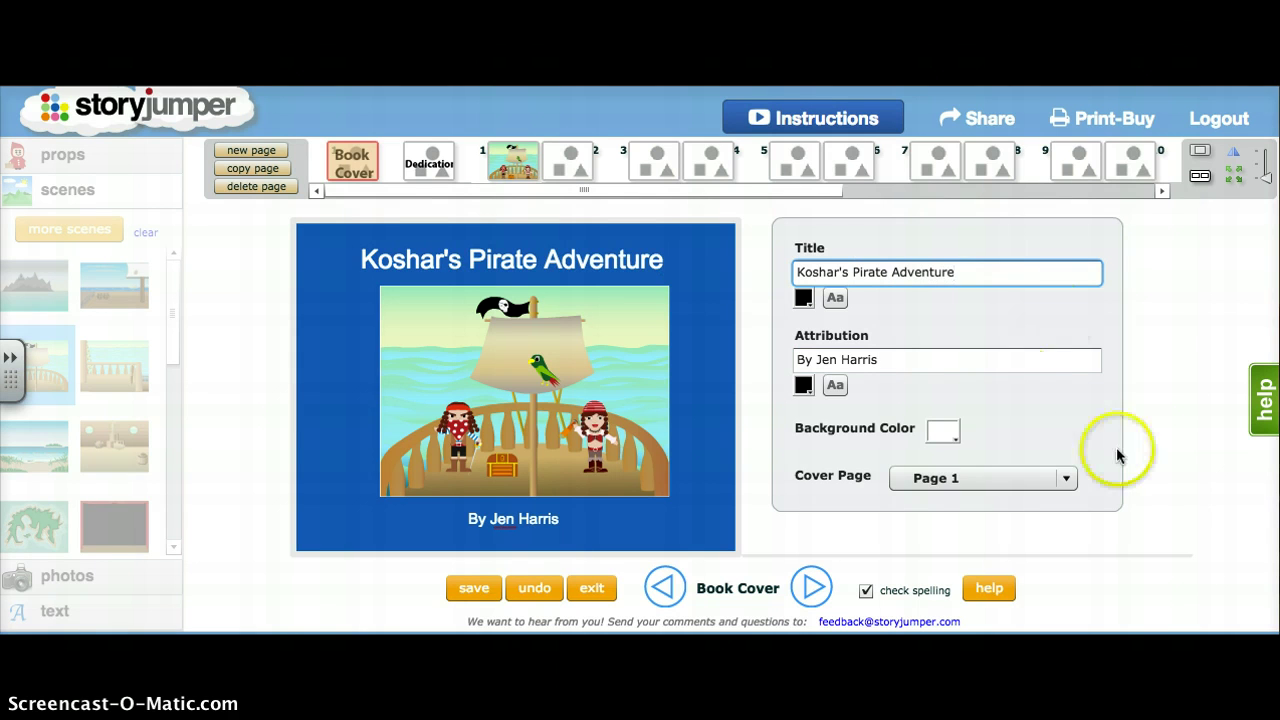
Step: Change the book cover's background color to dark red and save the book
left_click(953, 438)
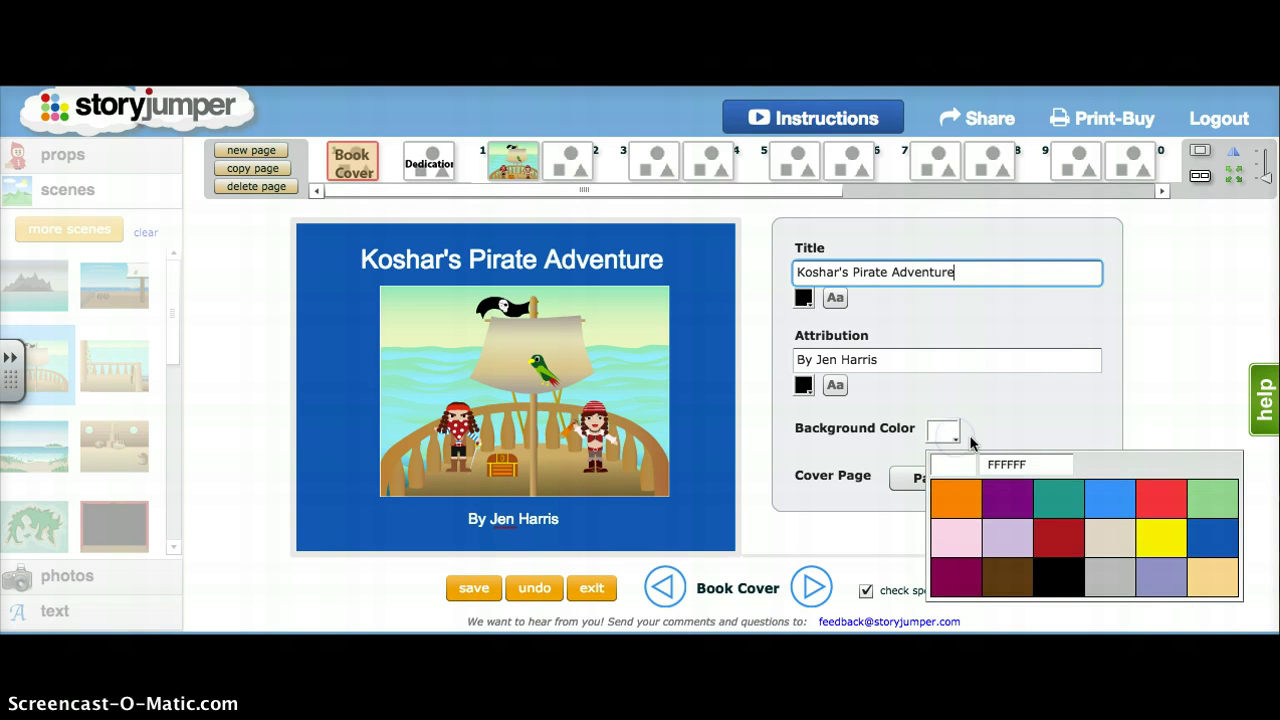
left_click(1050, 541)
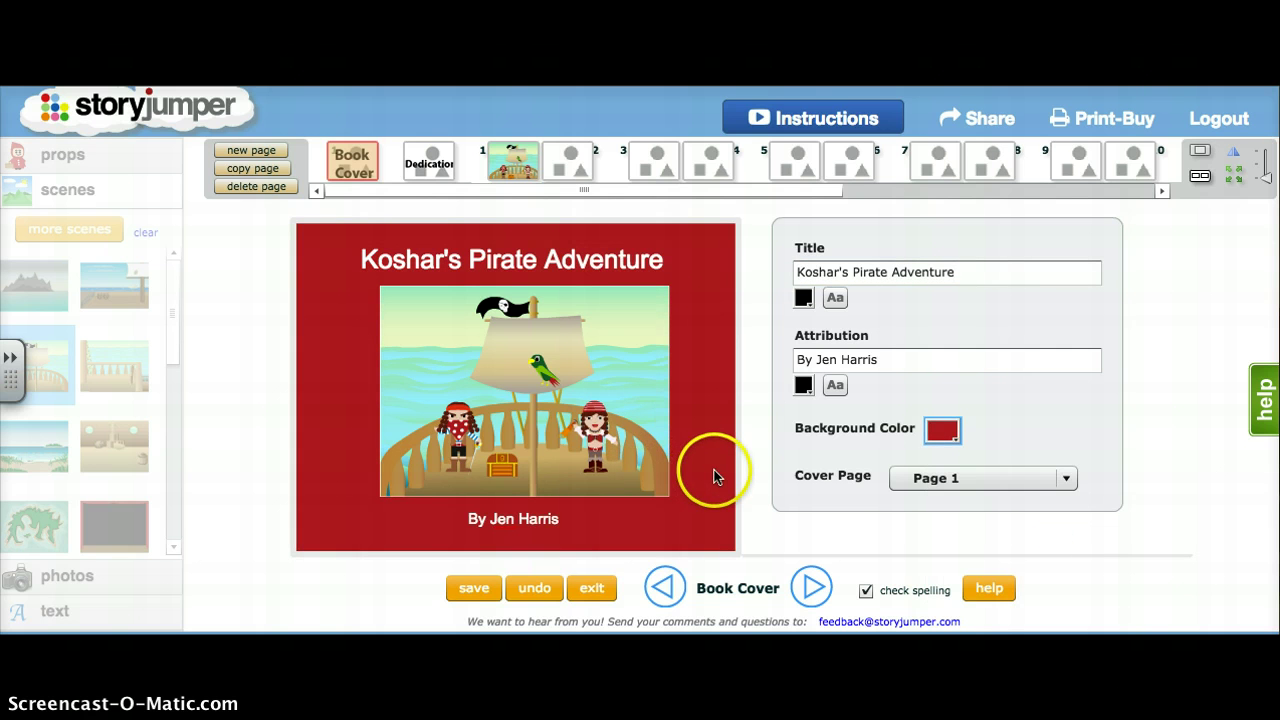
left_click(483, 590)
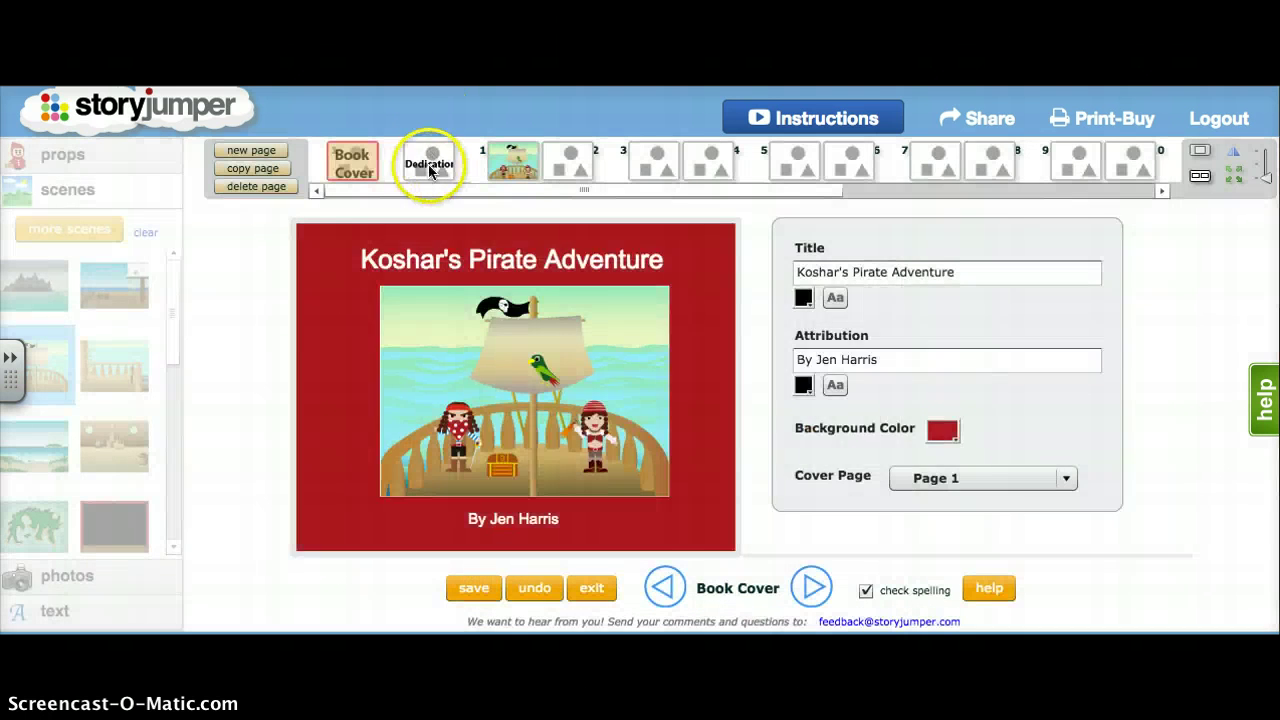
Step: Replace the Dedication page's placeholder with "This book is dedicated to the wonderful students of MMS." and save the book
left_click(430, 168)
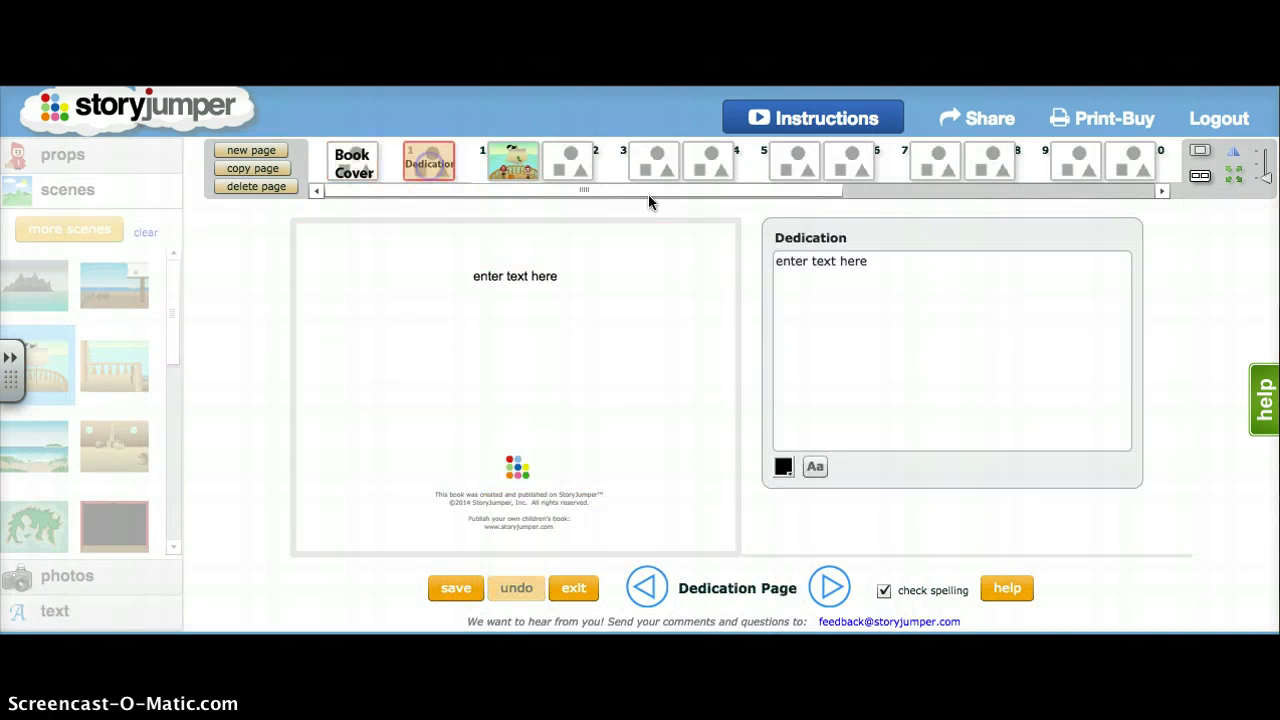
left_click_drag(886, 271, 743, 263)
key("BackSpace")
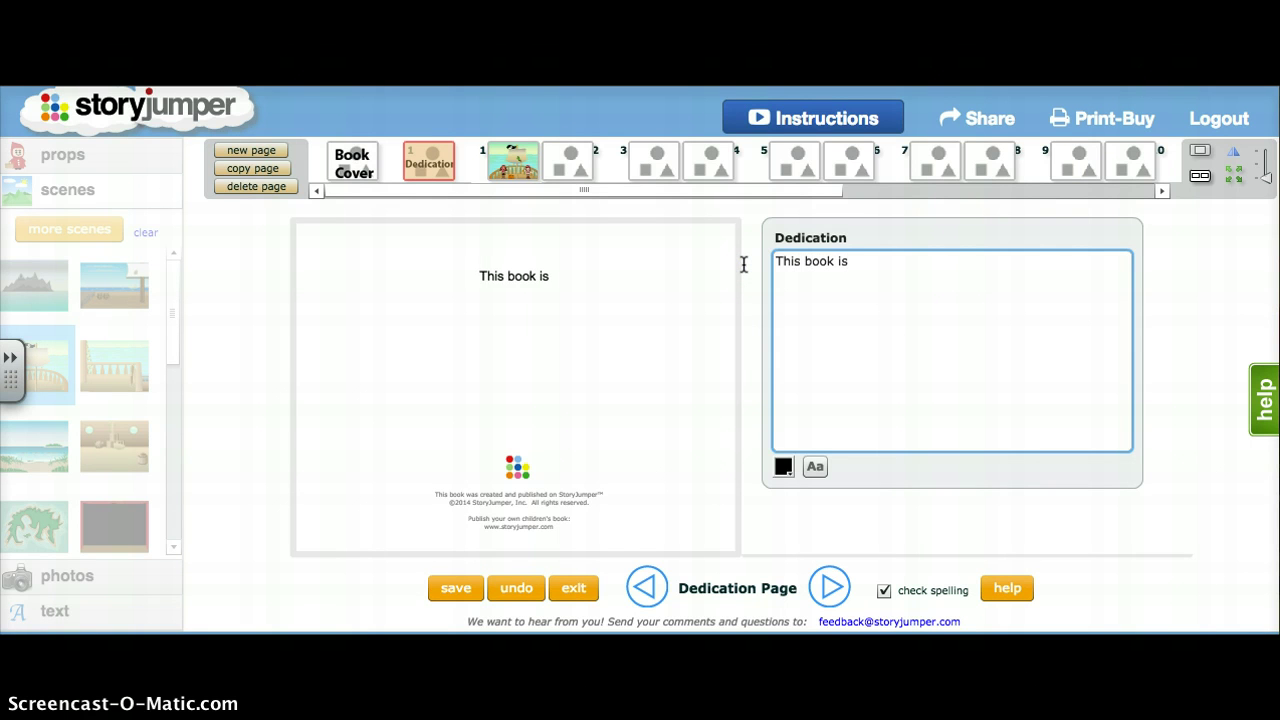
type("This book is dedic")
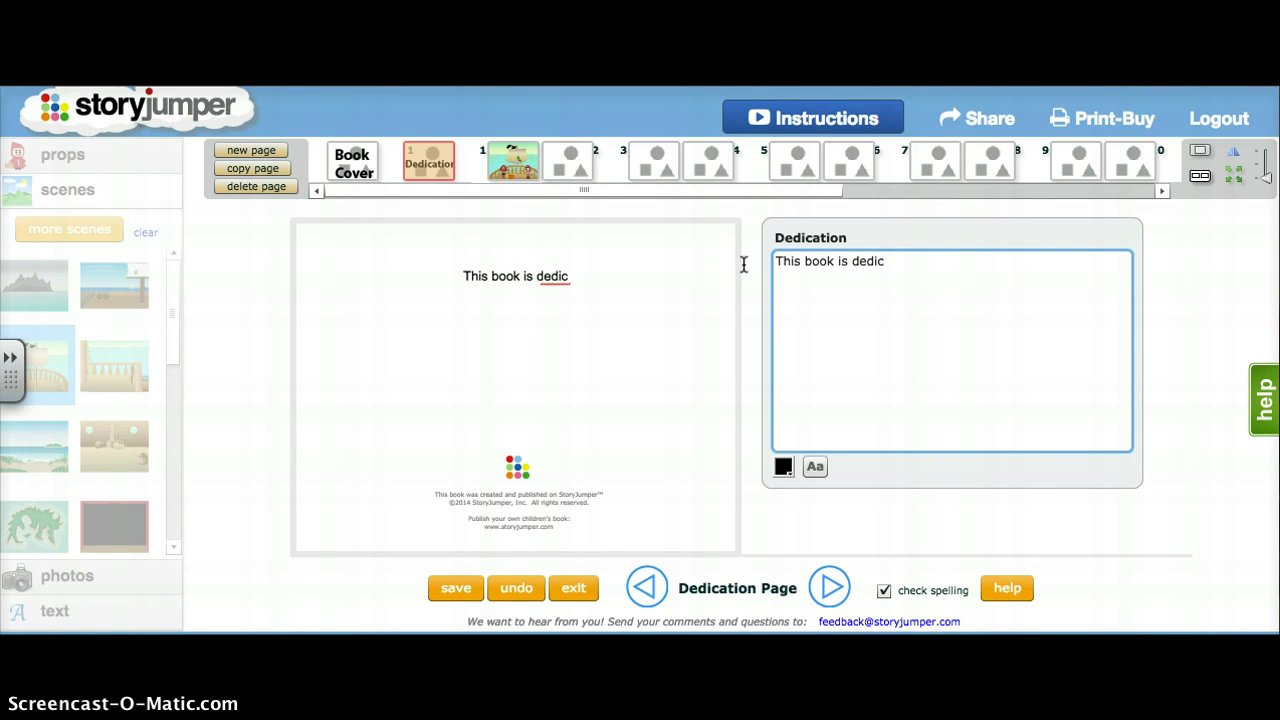
type("ated to ")
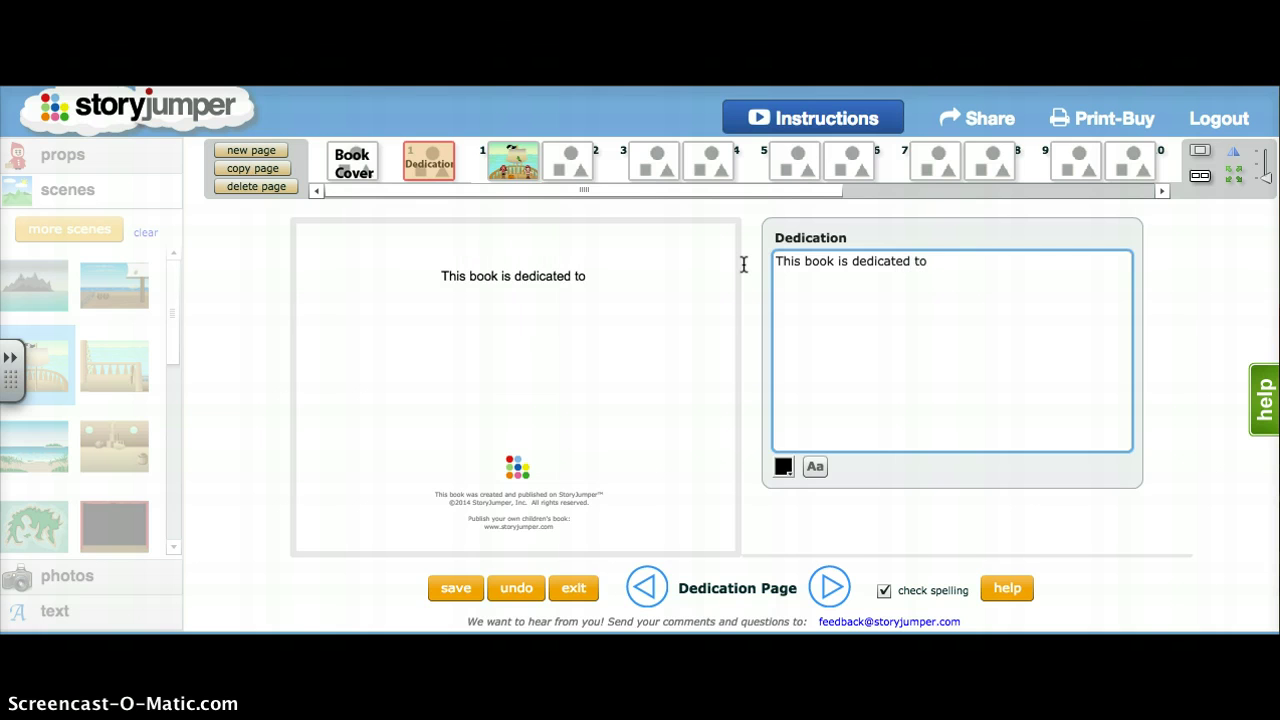
type("the w")
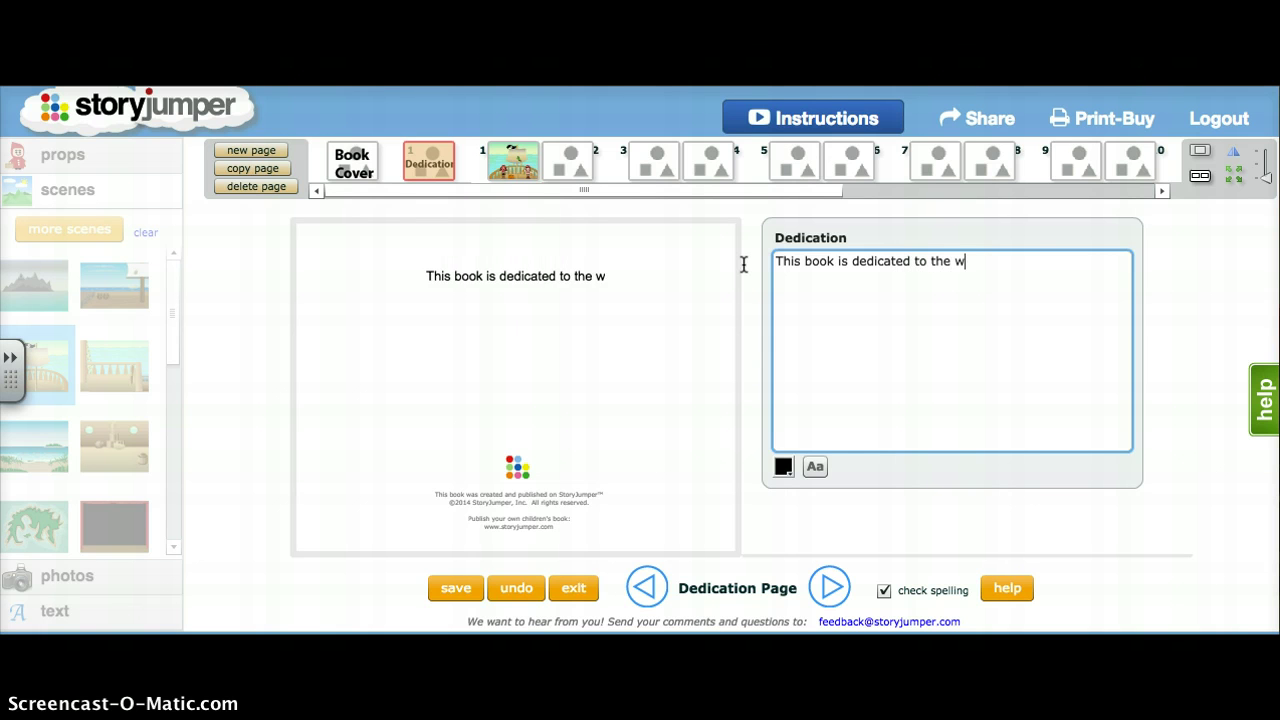
type("onderful stud")
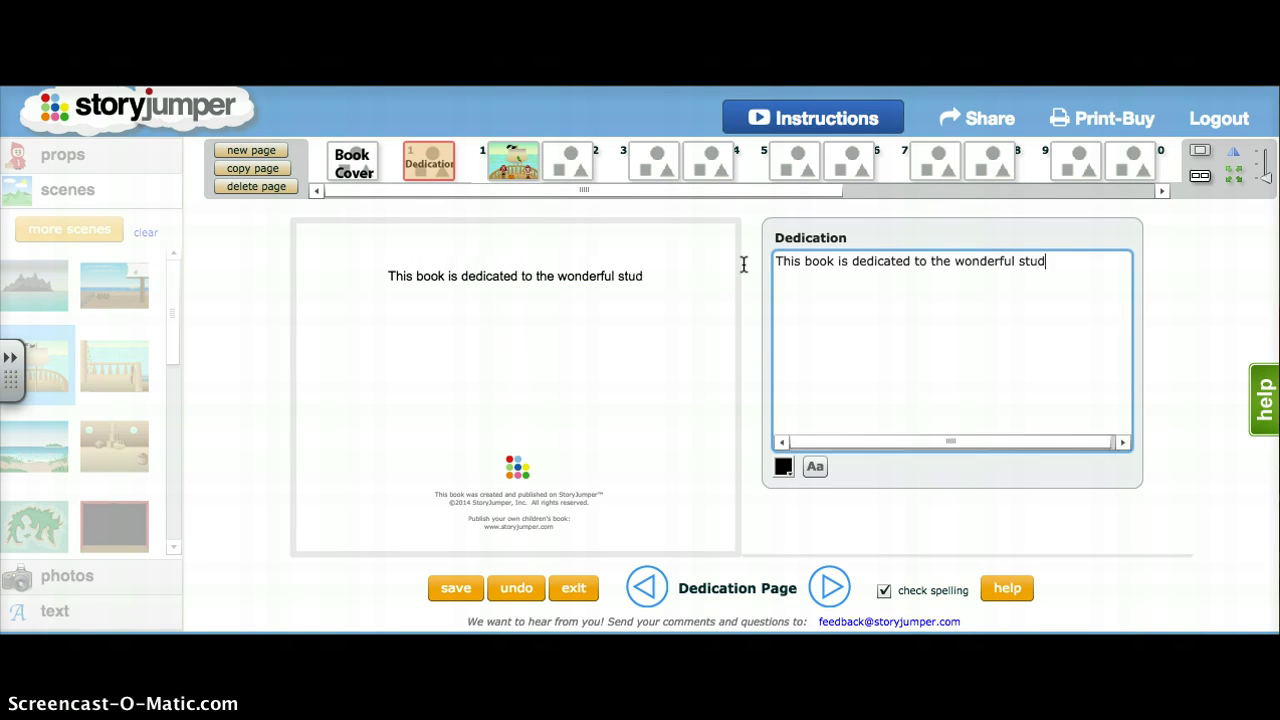
type("ents of MMS.")
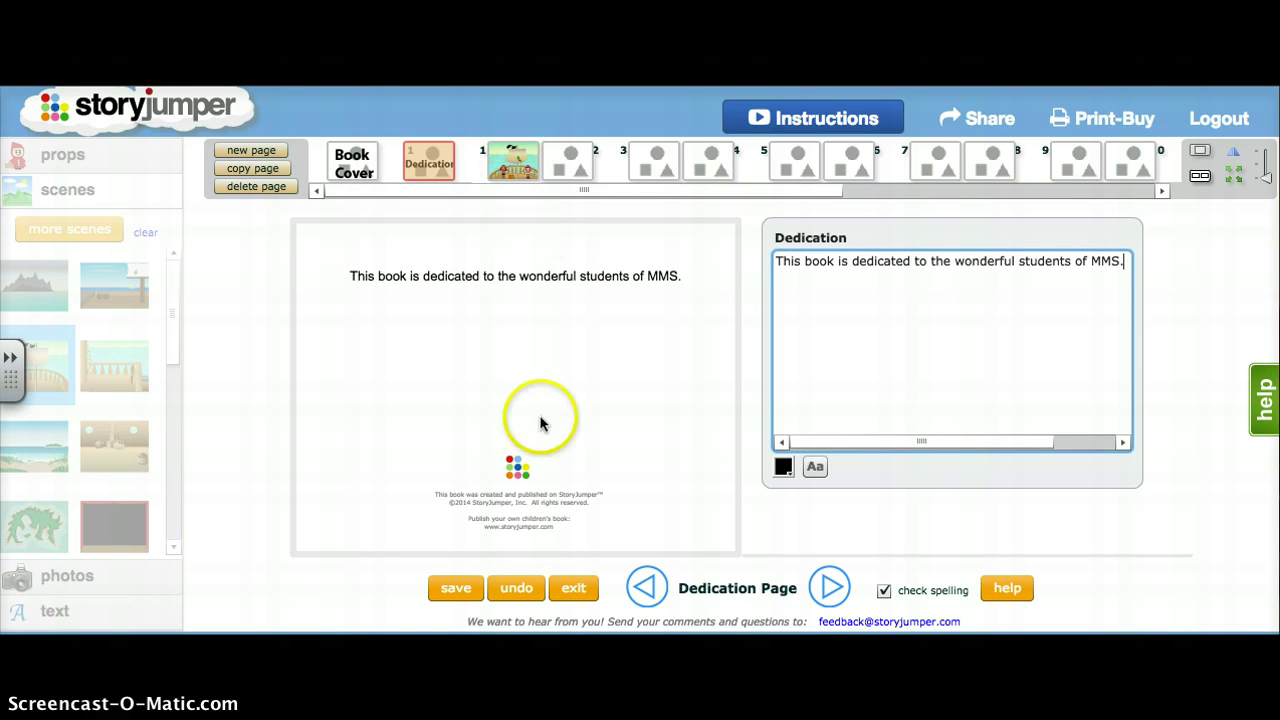
left_click(457, 586)
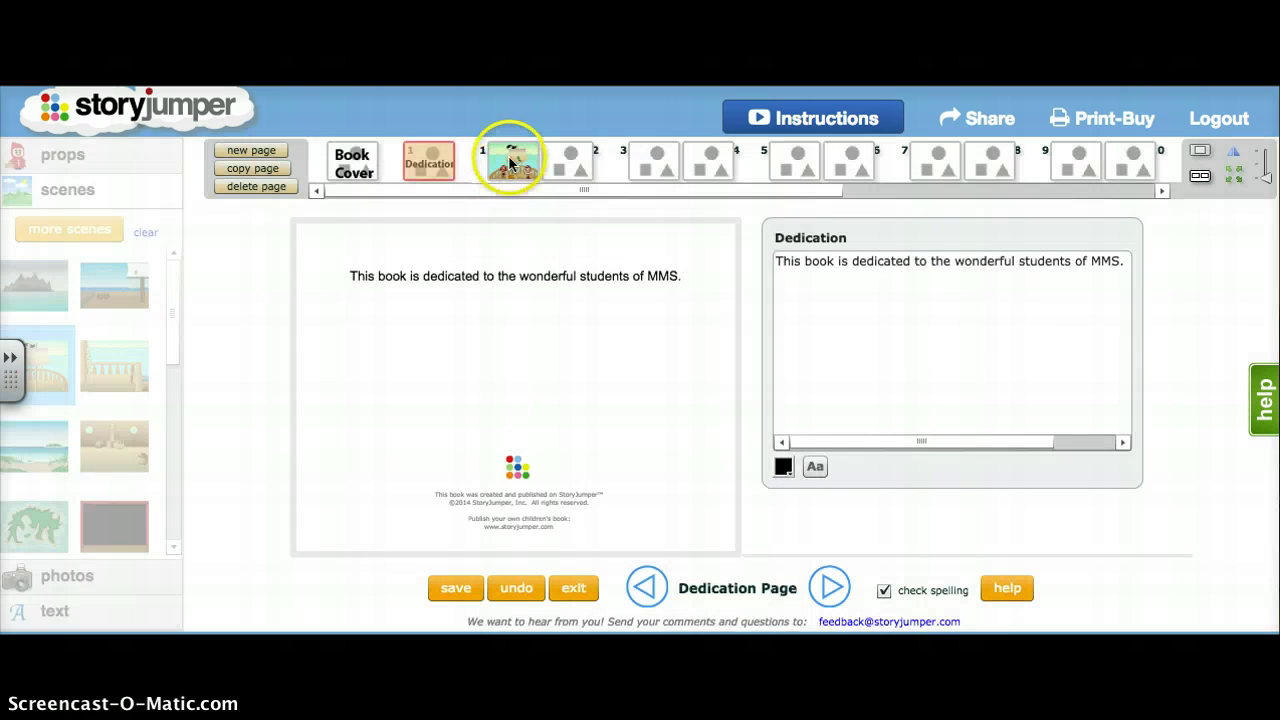
Step: Return to page 1, discard a trial big text box, and add the plain dashed-outline text box instead
left_click(510, 162)
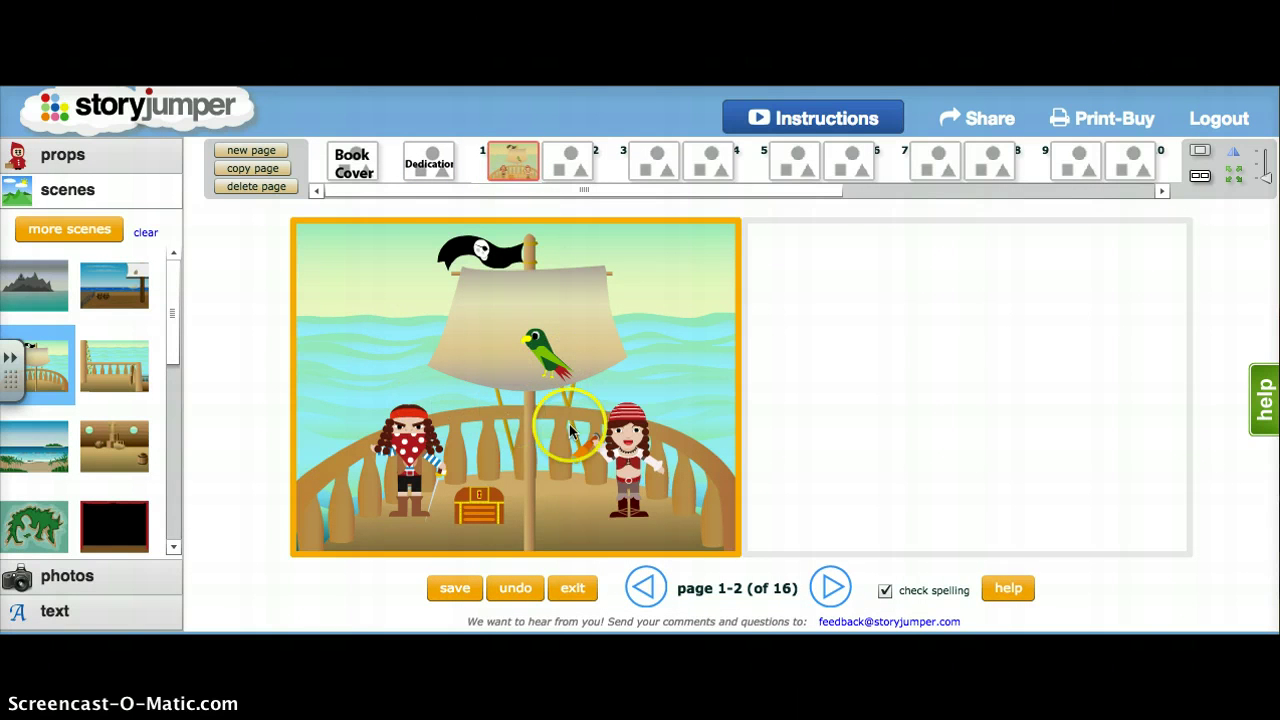
left_click(100, 612)
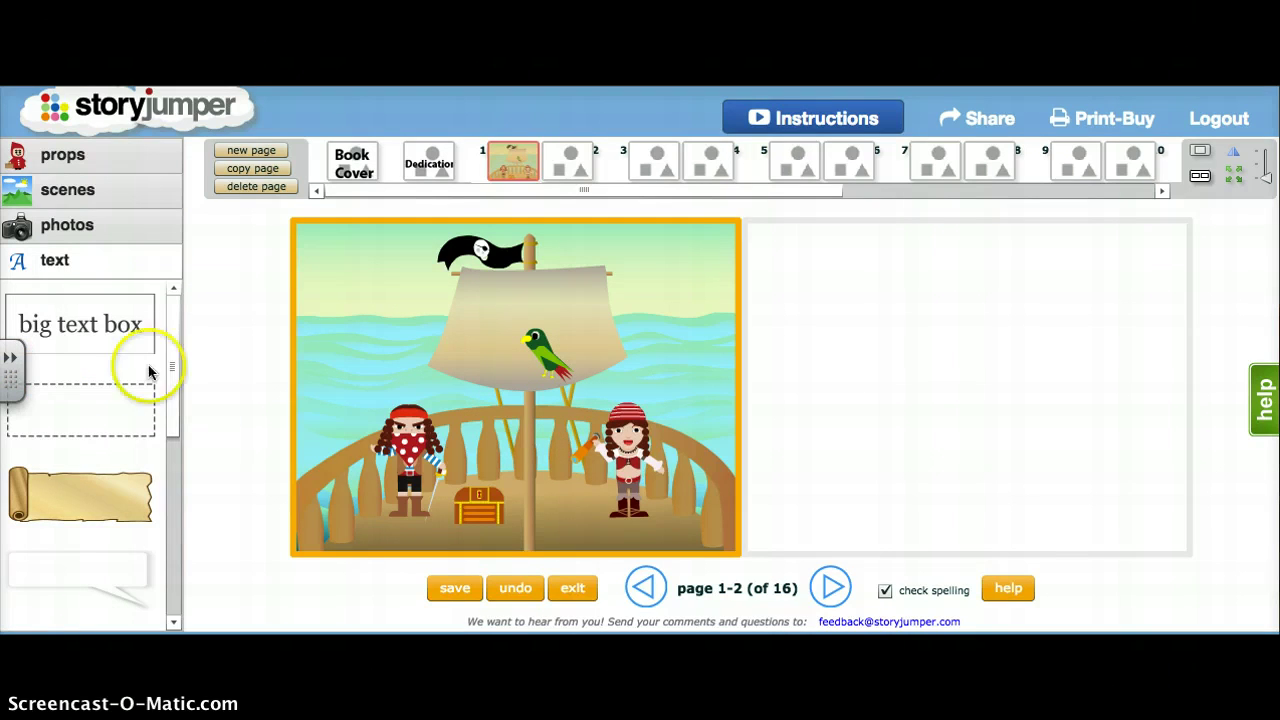
left_click(117, 340)
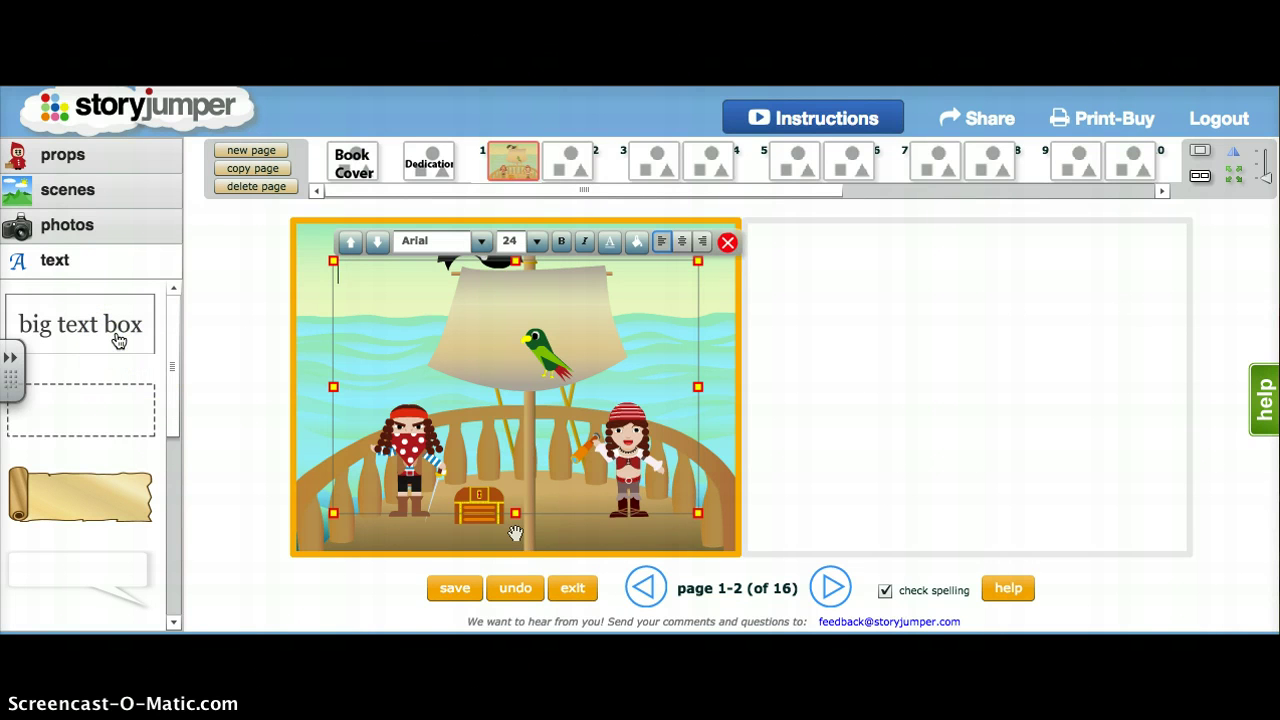
left_click(727, 244)
left_click(117, 419)
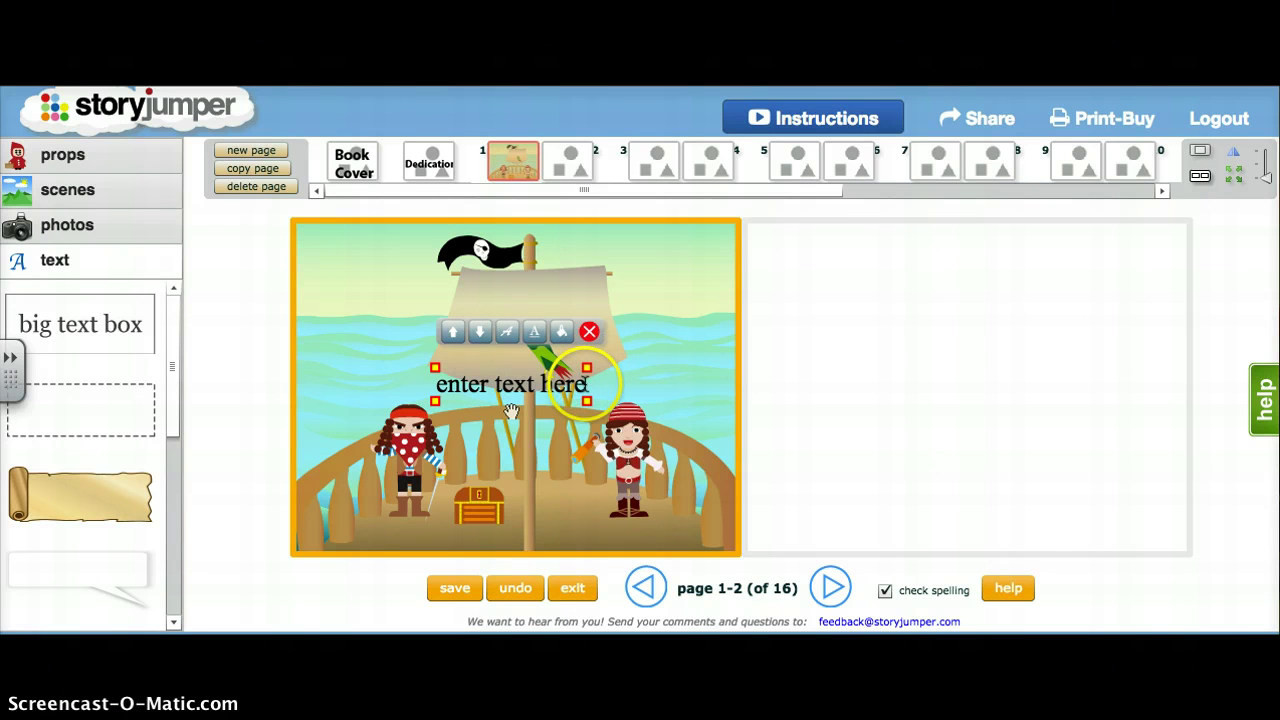
Step: Replace the placeholder with "Once there was a pirate named" and the pirate's first name, placing the text across the sail above the parrot
left_click(581, 384)
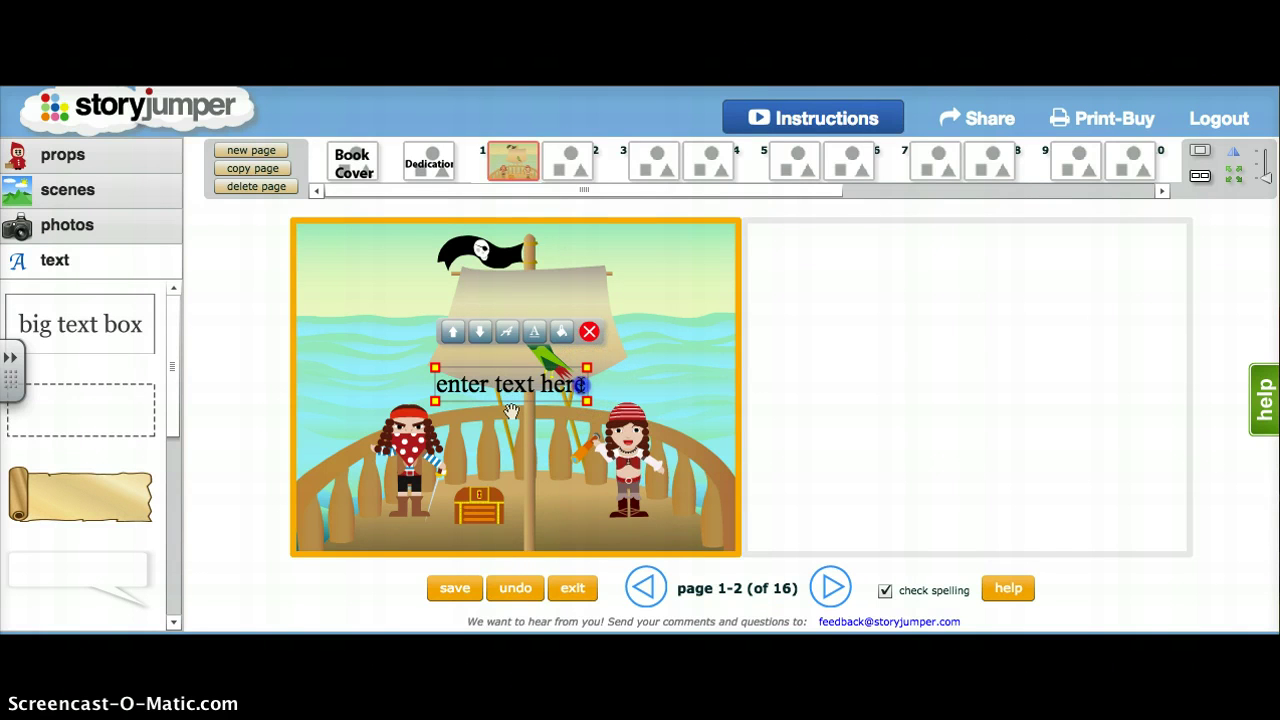
left_click_drag(581, 384, 437, 380)
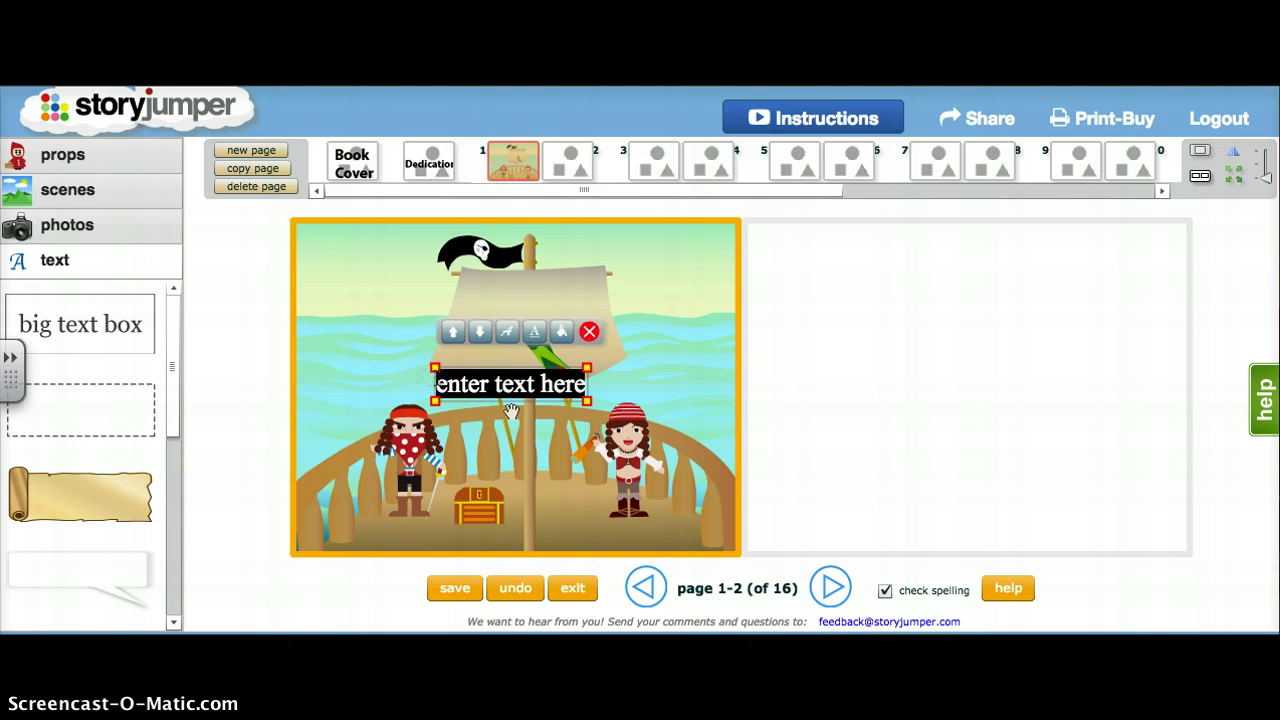
key("BackSpace")
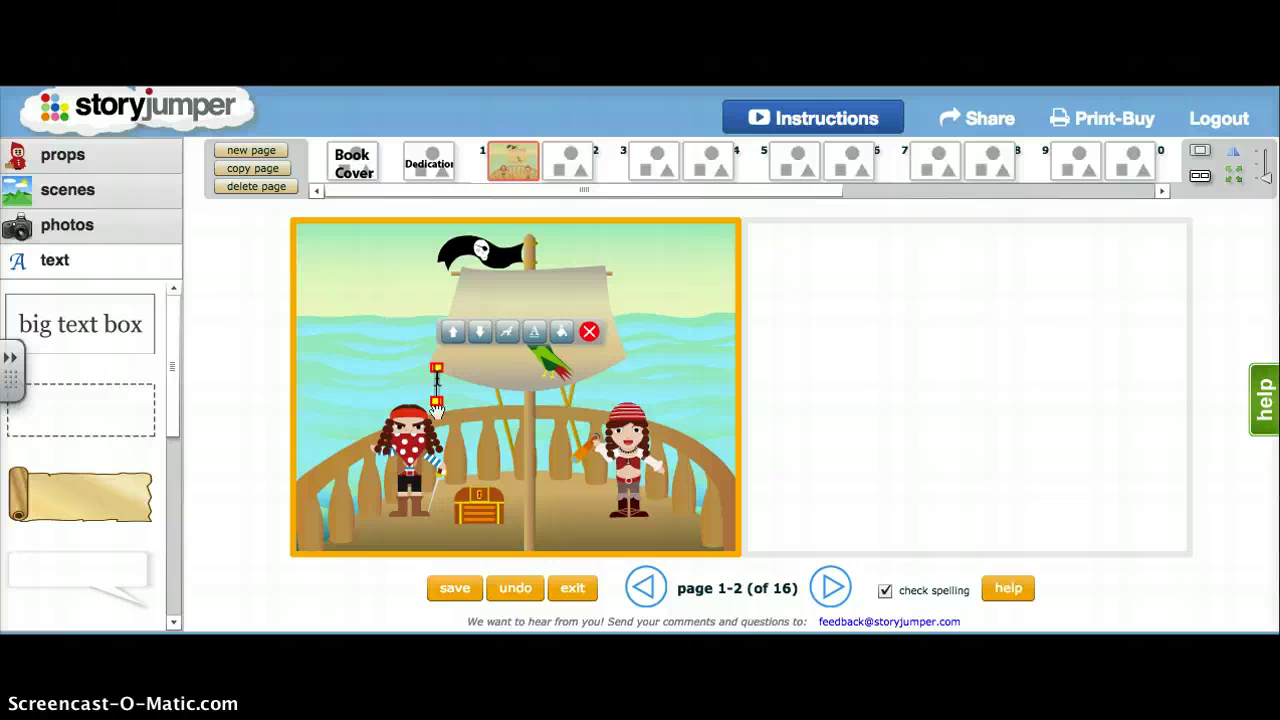
type("The")
key("BackSpace")
key("BackSpace")
key("BackSpace")
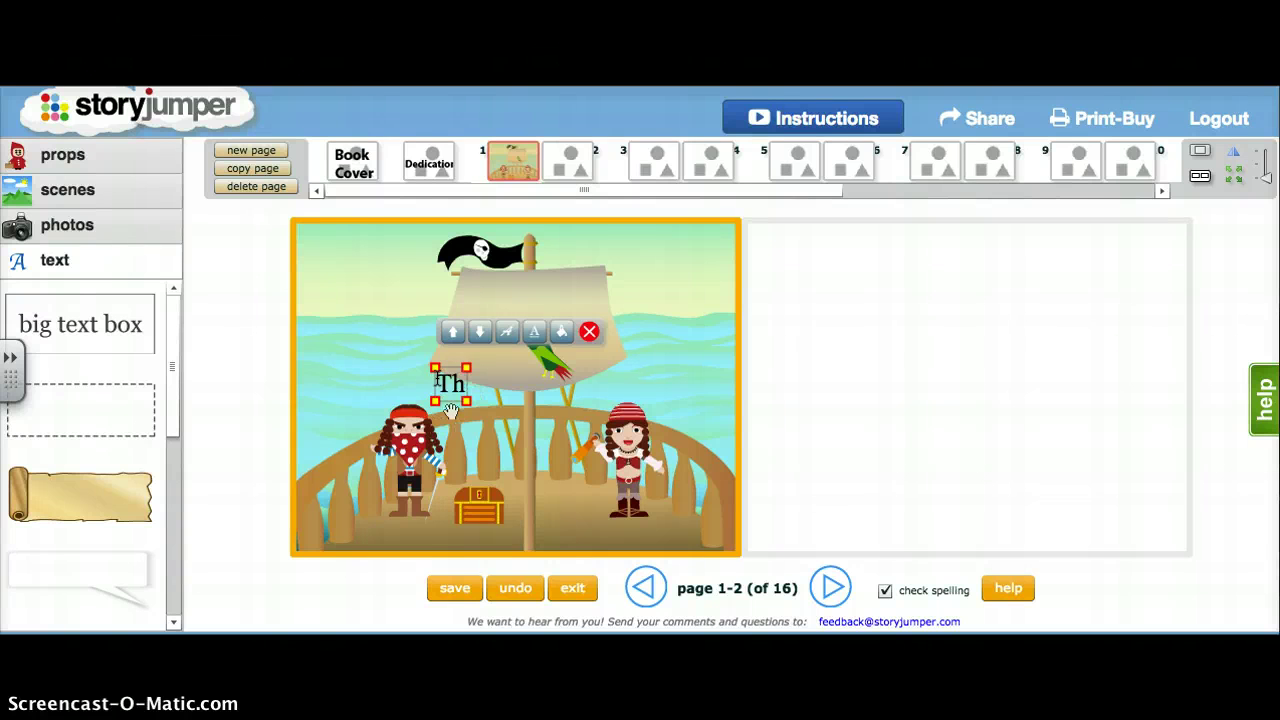
type("Once there w")
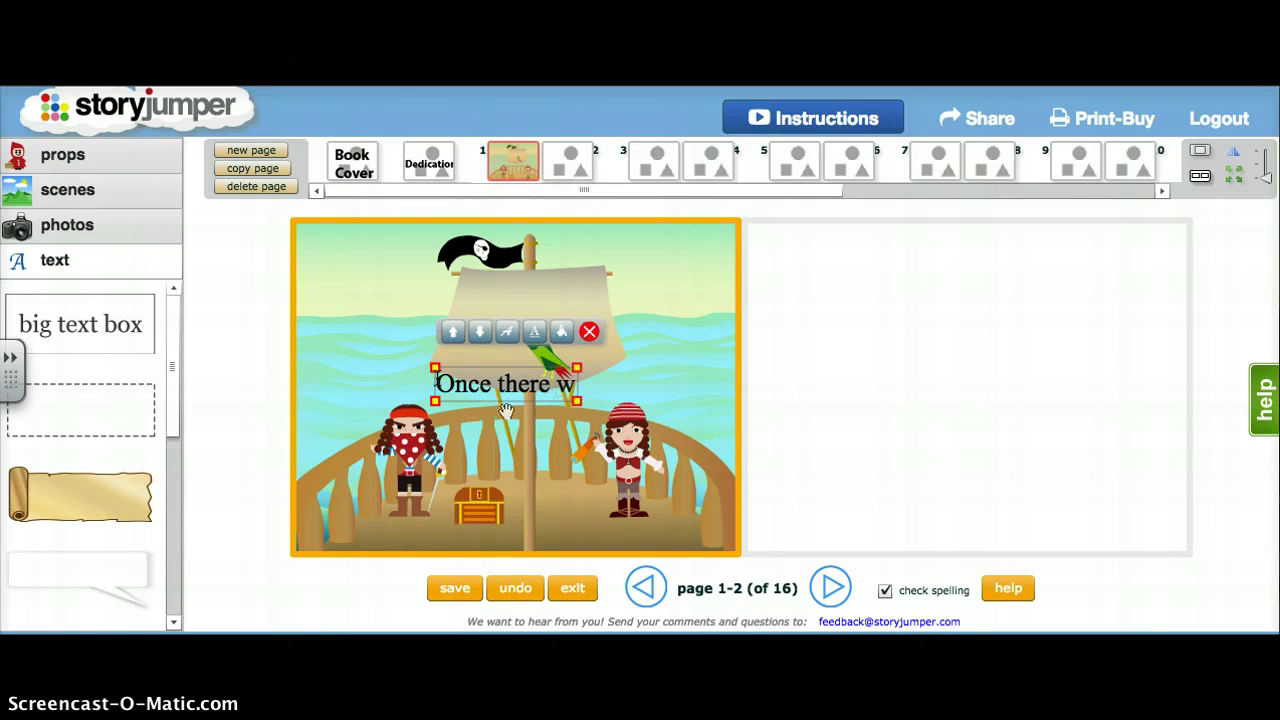
type("as a pirate name")
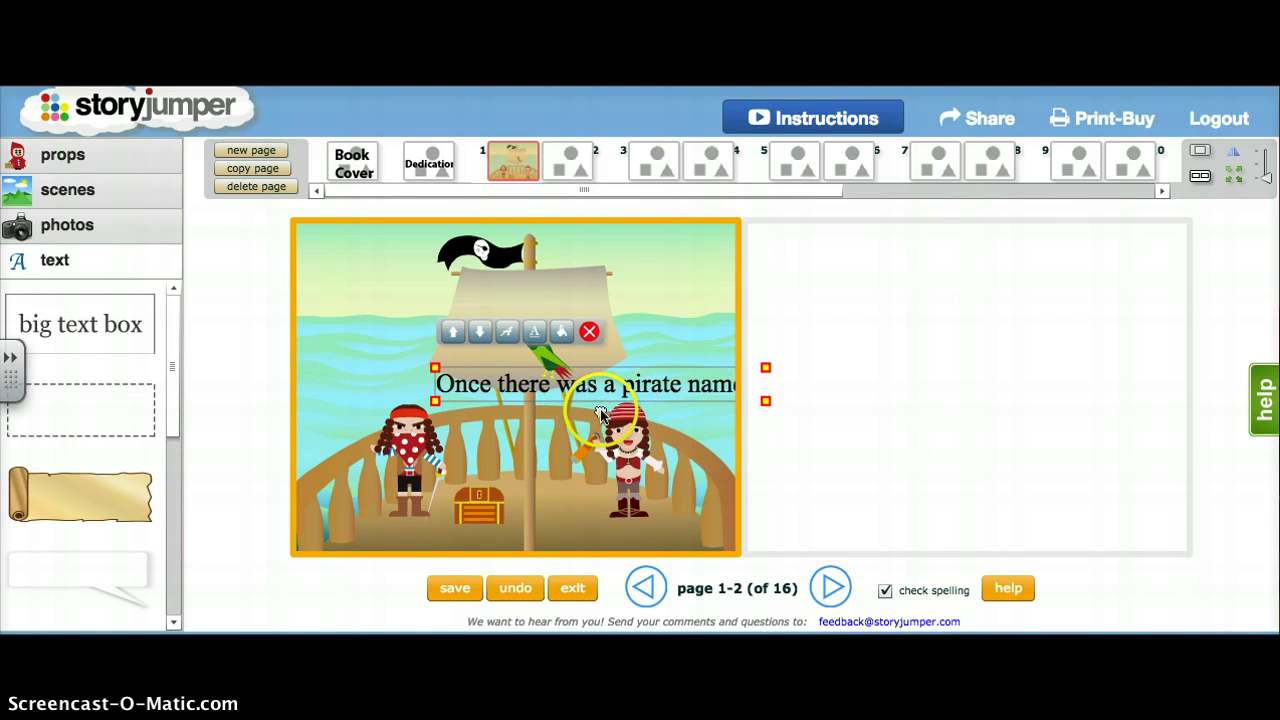
left_click_drag(600, 413, 468, 331)
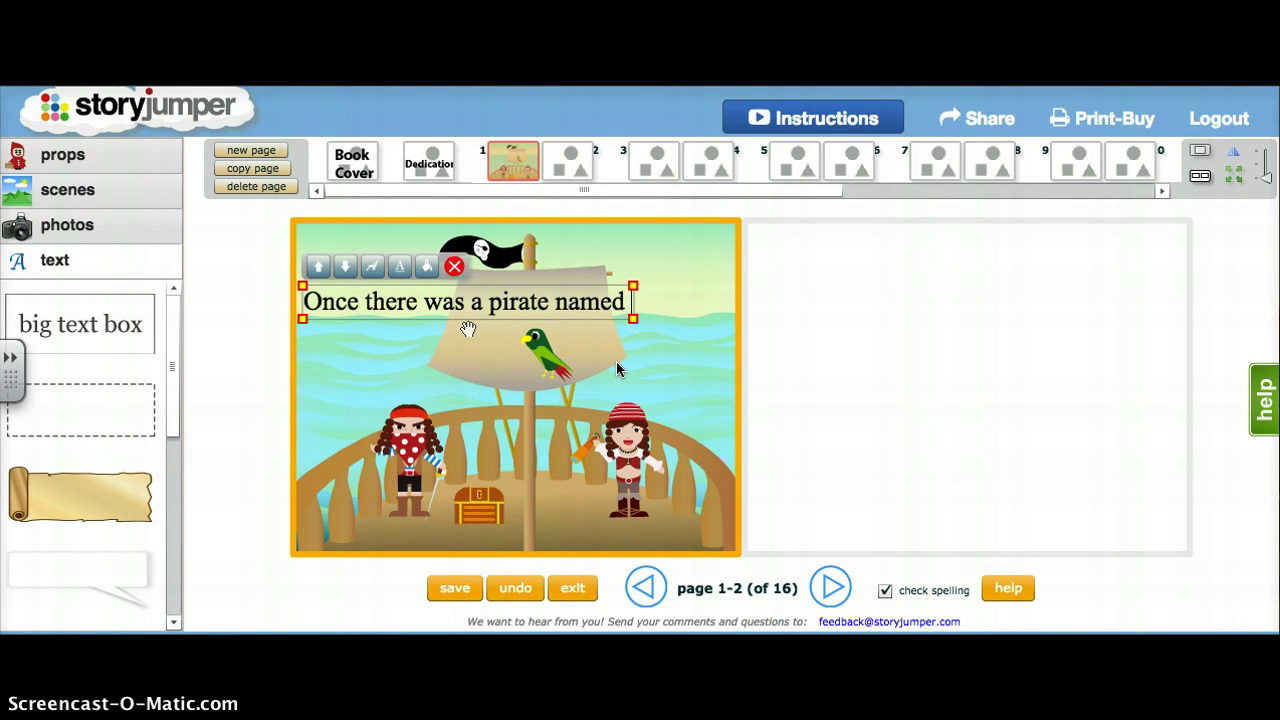
type("Jen.")
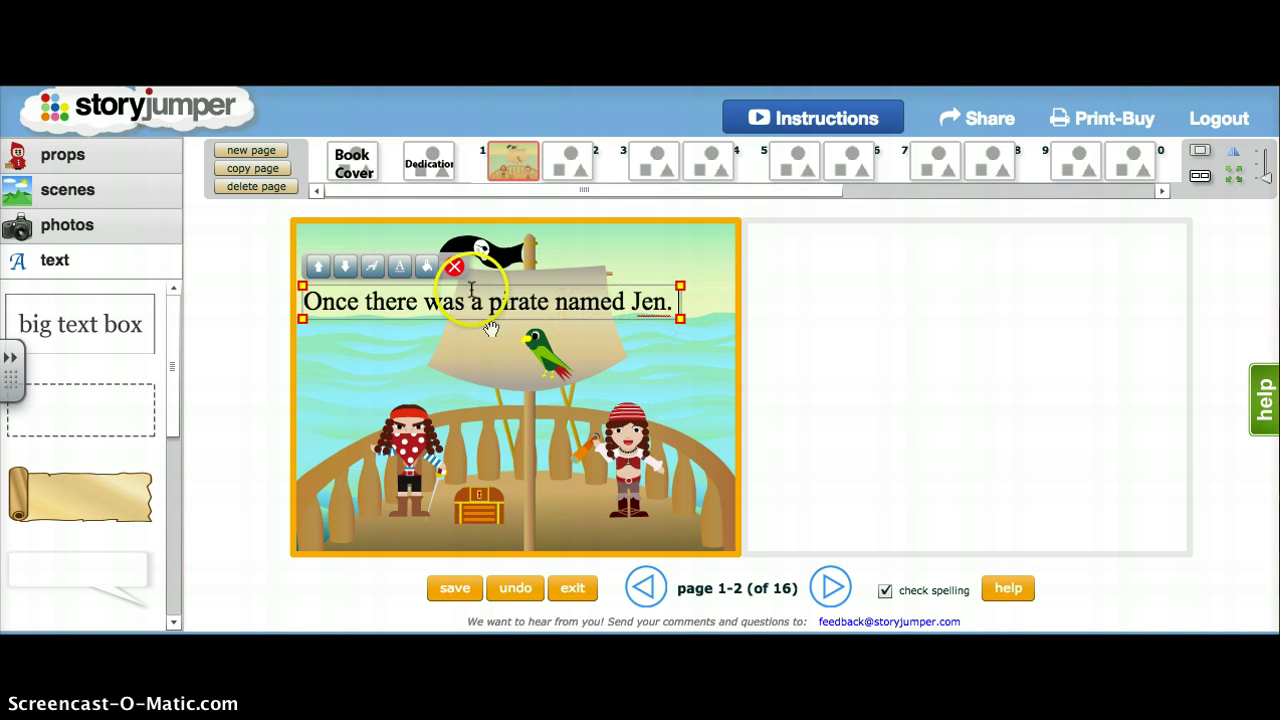
left_click(398, 268)
left_click(398, 268)
left_click(398, 268)
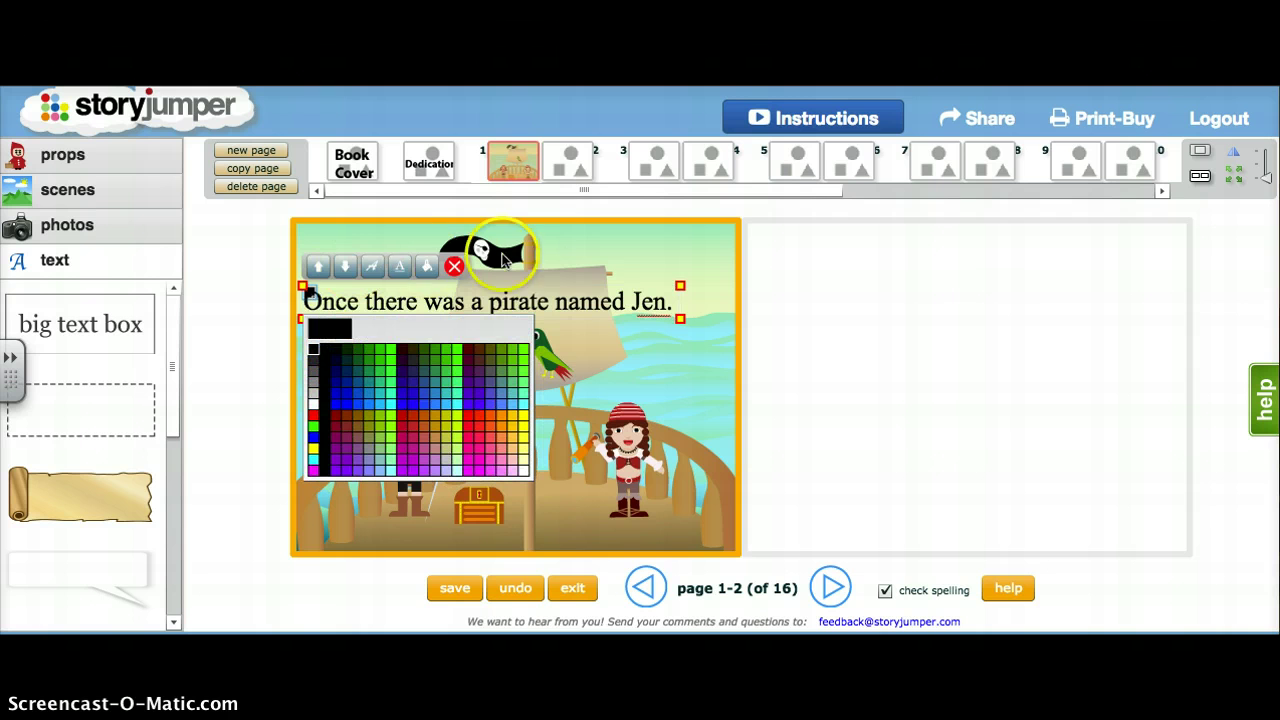
left_click(606, 241)
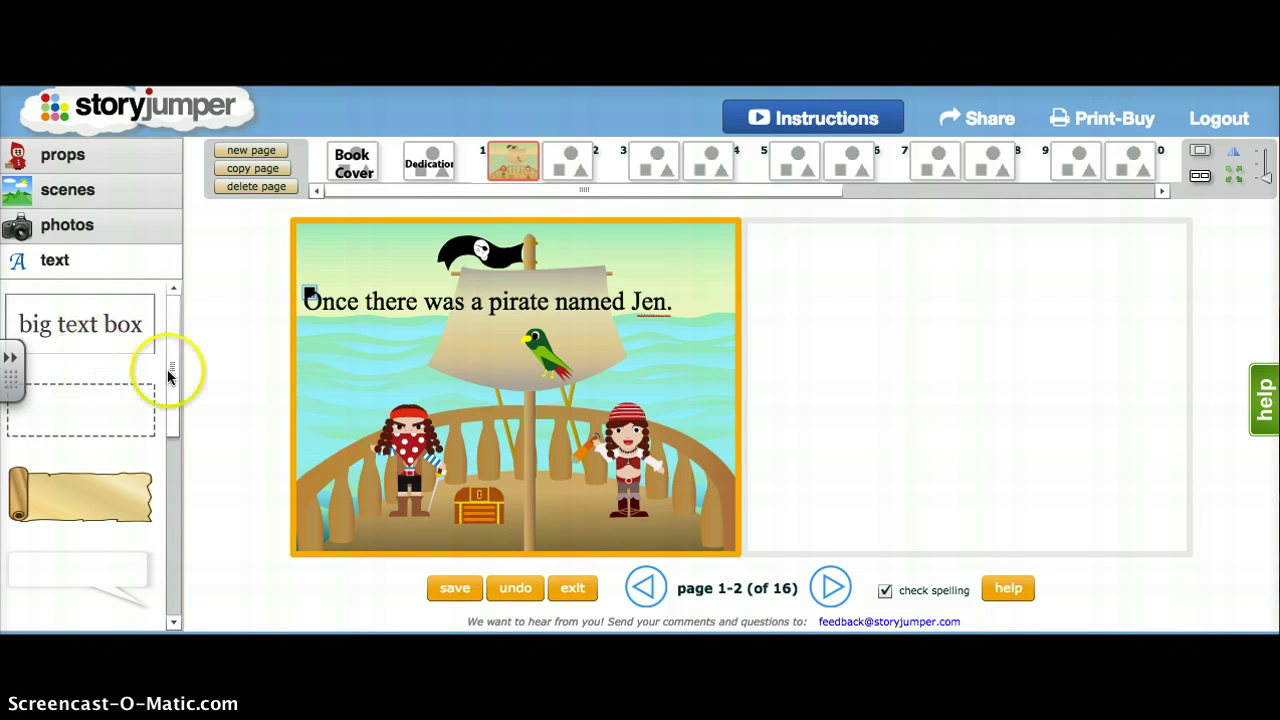
Step: Add a big text box to the blank page 2
left_click(953, 405)
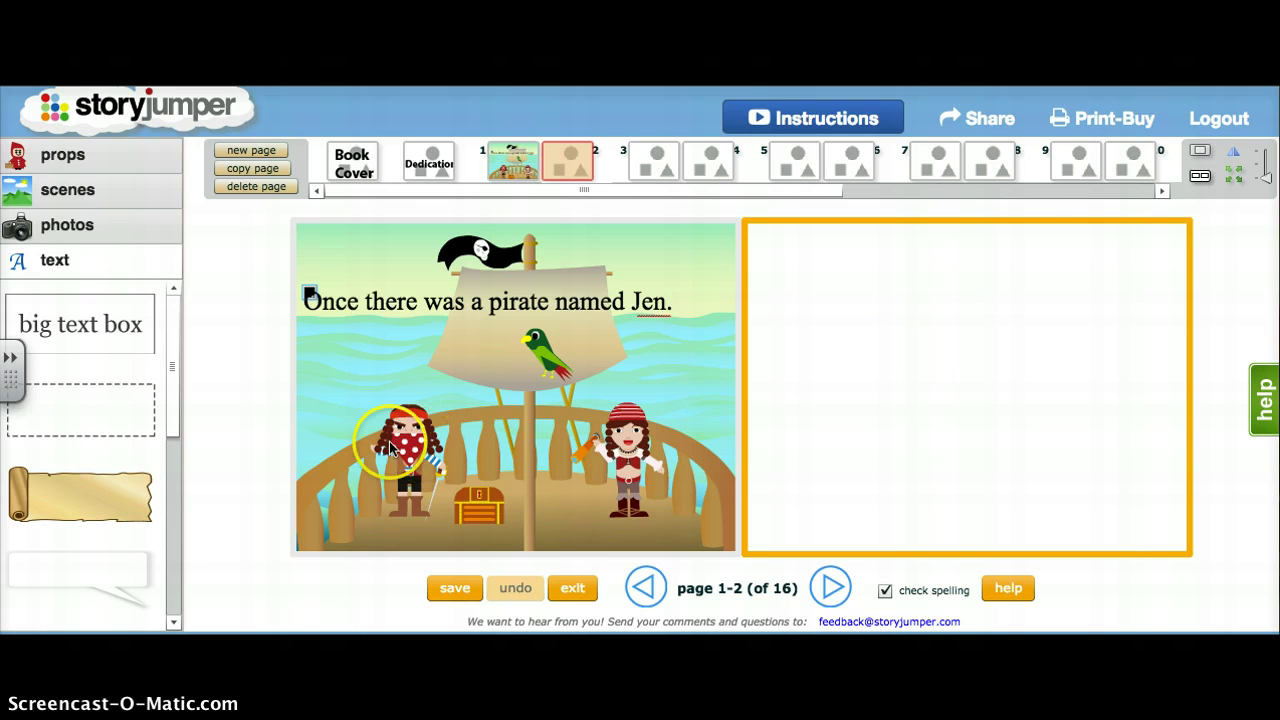
left_click(86, 322)
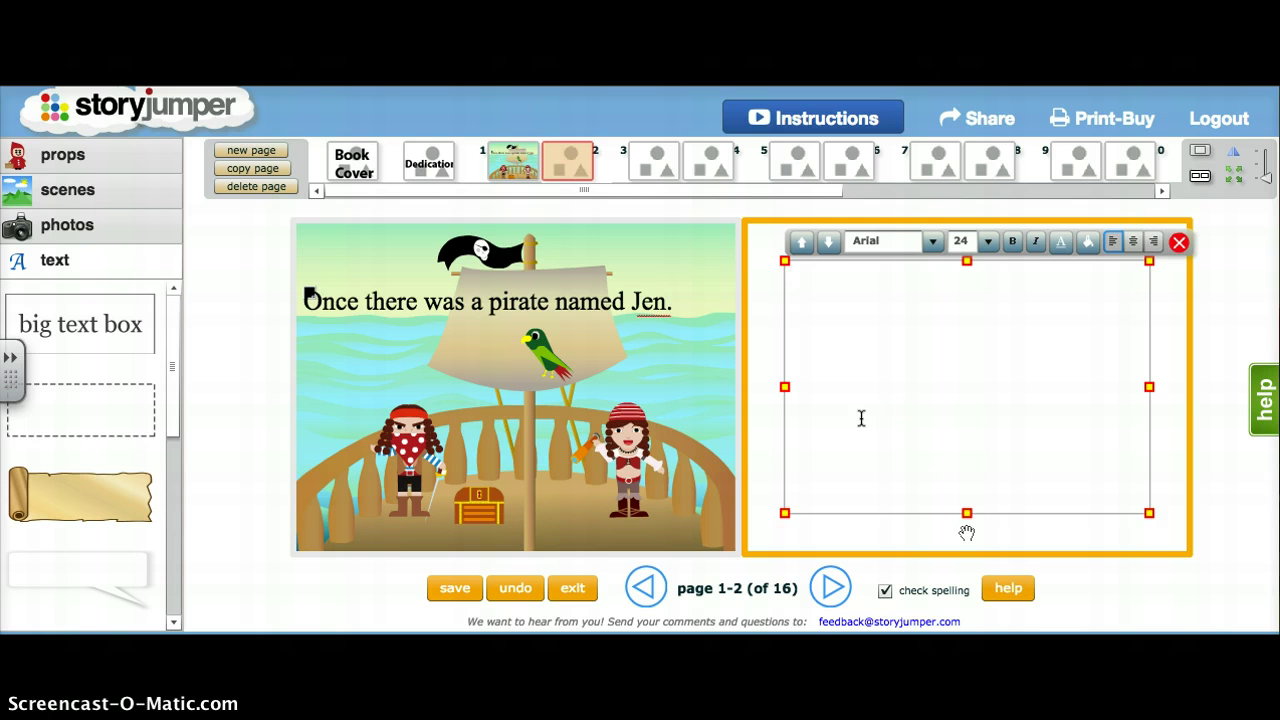
Step: Examine the font, size, bold, italic, color and alignment options of page 2's text box
left_click(988, 244)
left_click(988, 244)
left_click(932, 242)
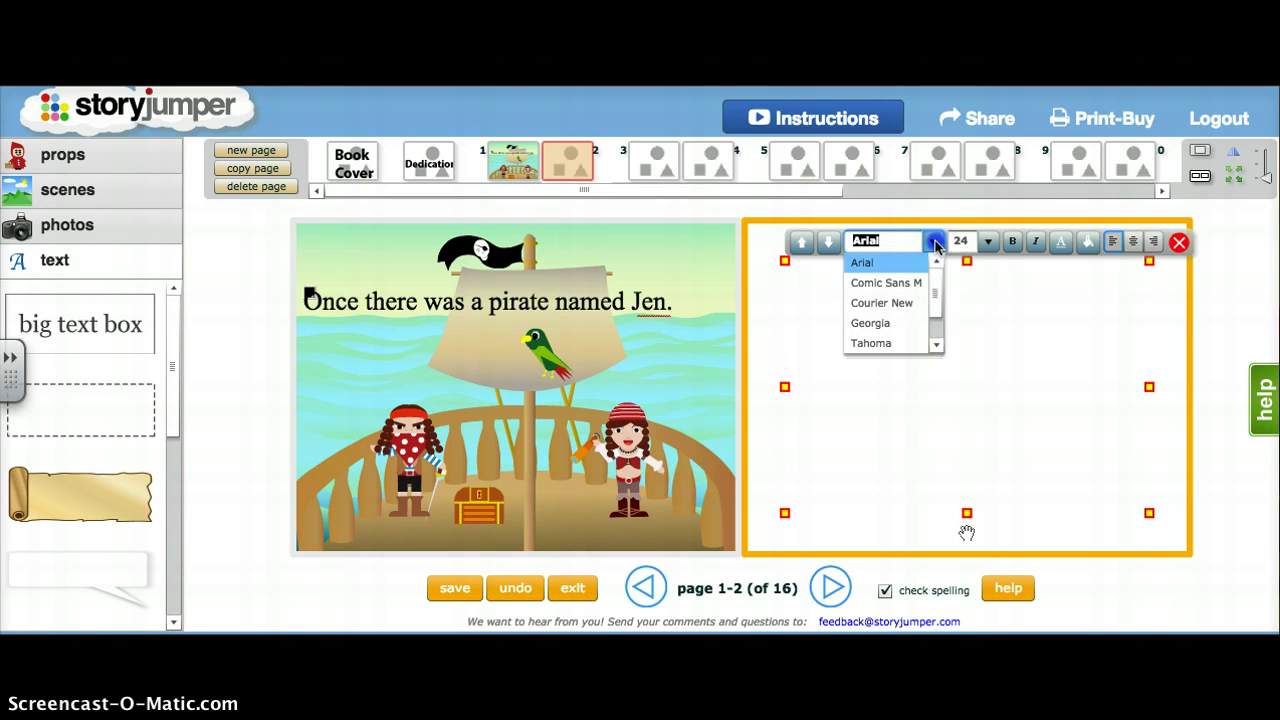
left_click(934, 244)
left_click(1013, 243)
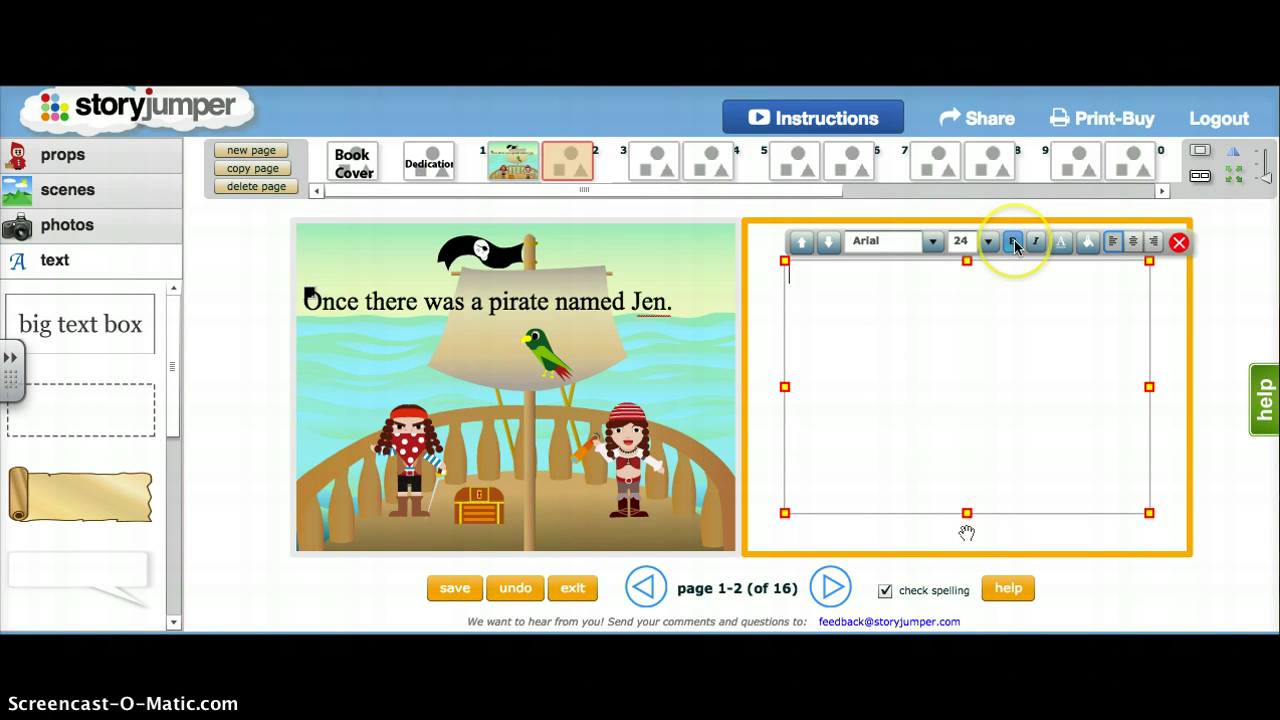
left_click(1034, 243)
left_click(1059, 243)
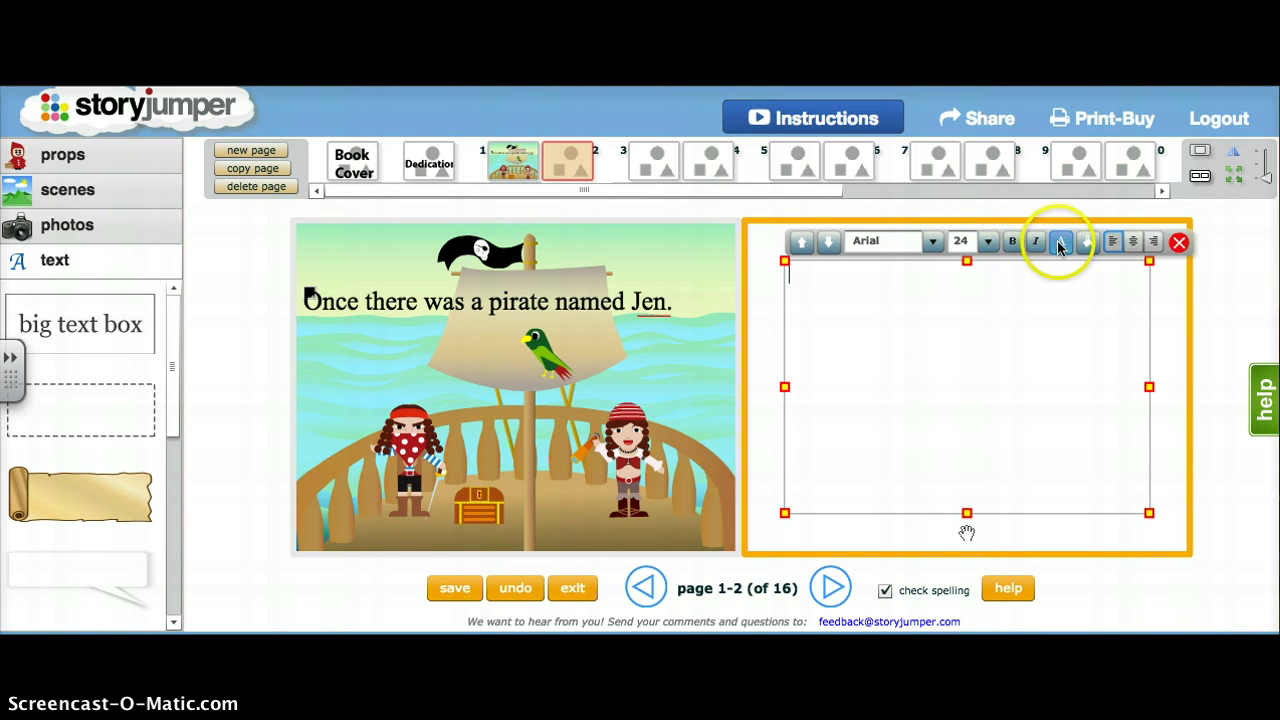
left_click(1113, 243)
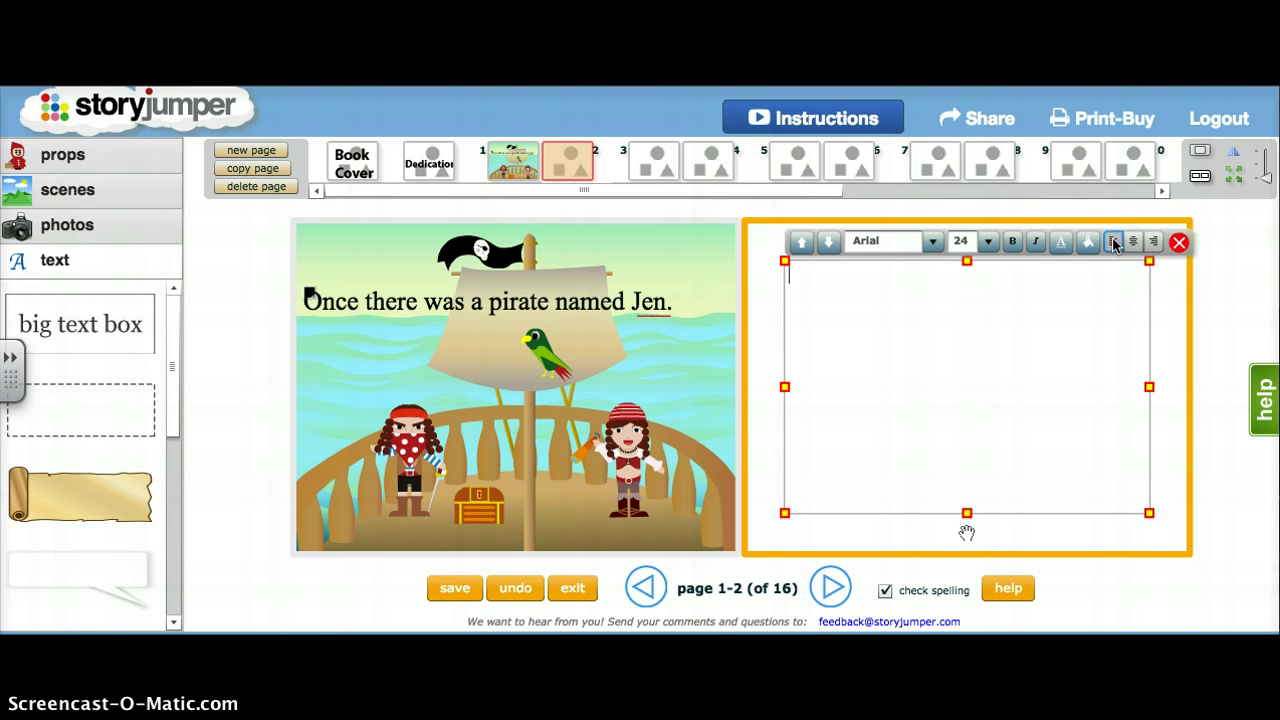
left_click(975, 409)
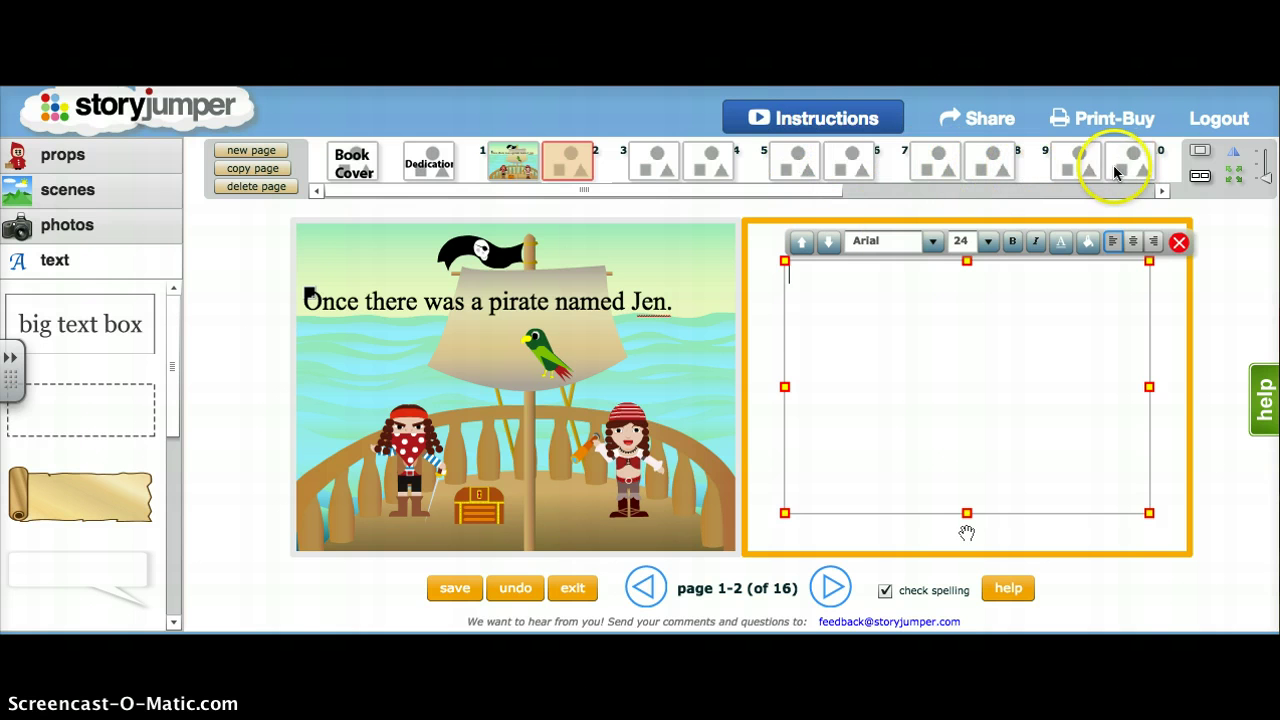
Step: Save the pirate storybook and exit the editor, then look over the book's page with its edit, comment, share and print options
left_click(456, 588)
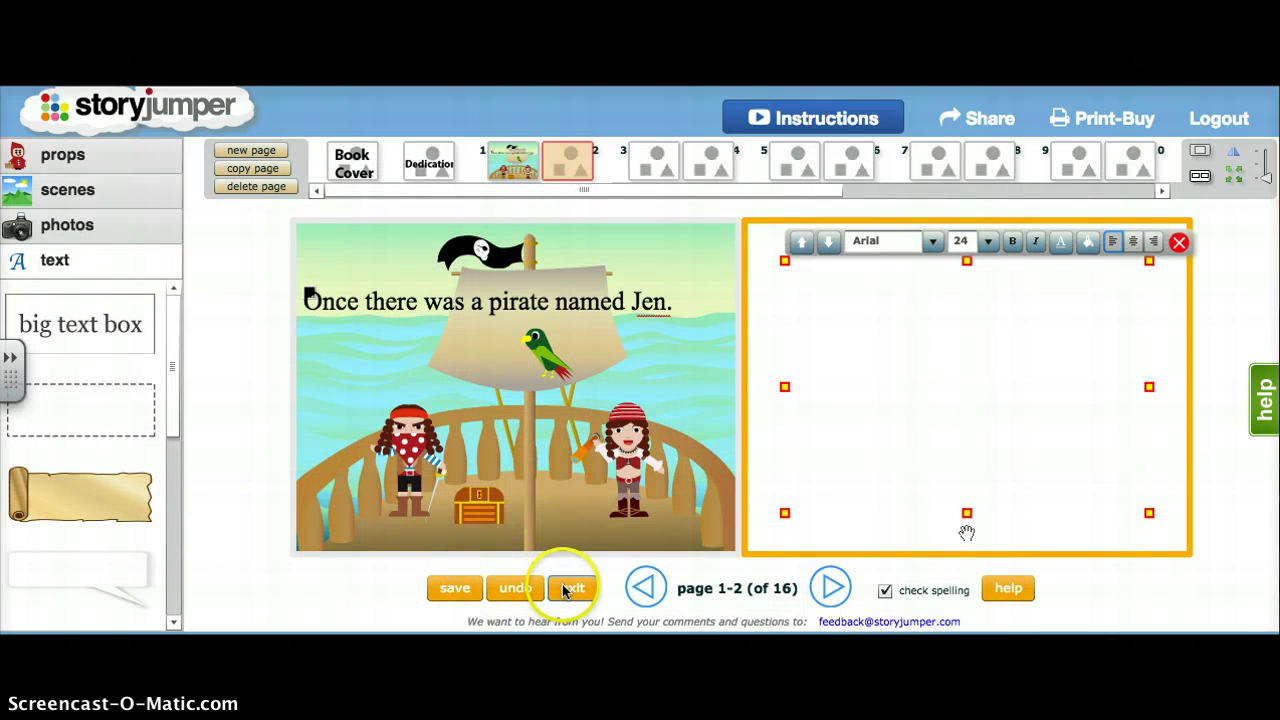
left_click(566, 592)
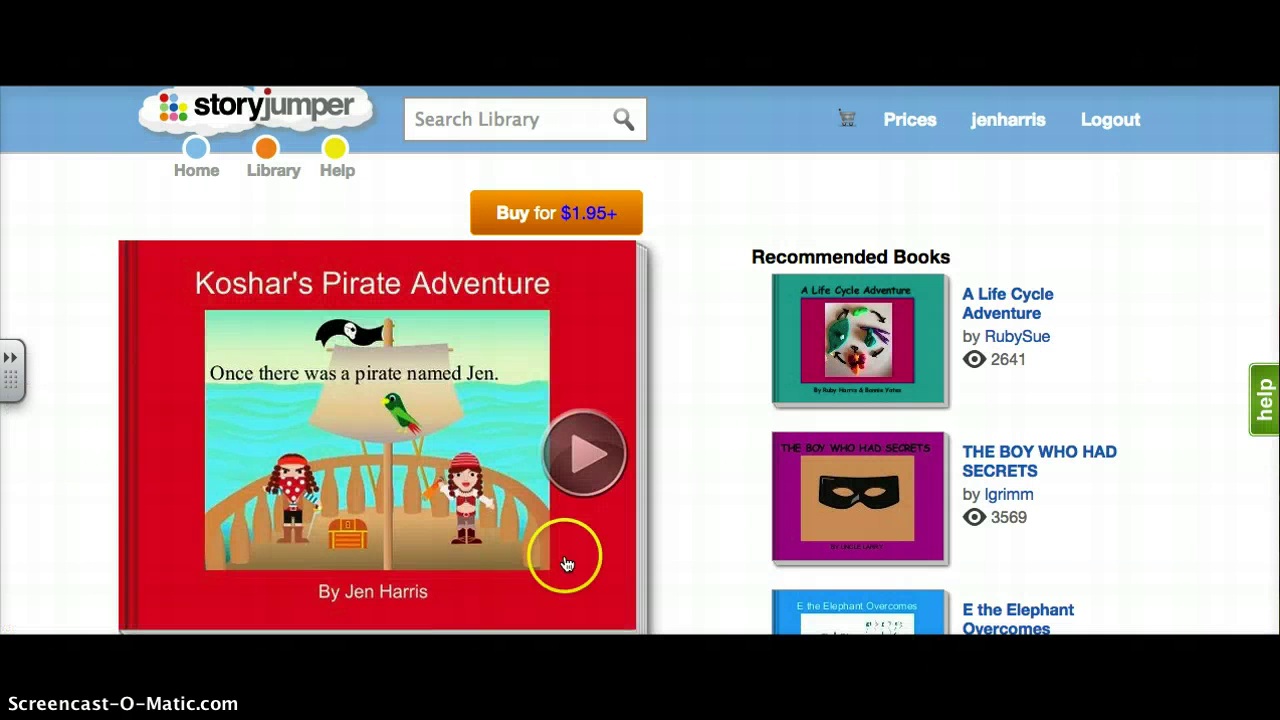
scroll(690, 386, "down", 1)
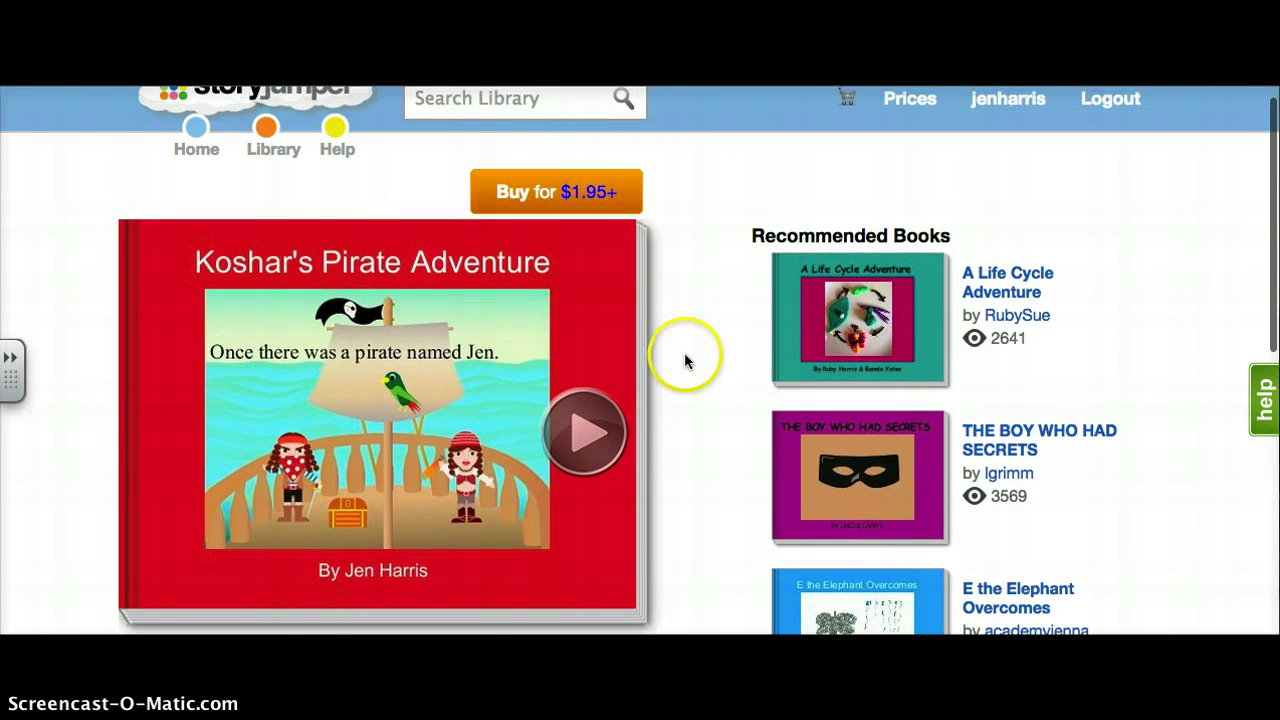
scroll(685, 361, "down", 5)
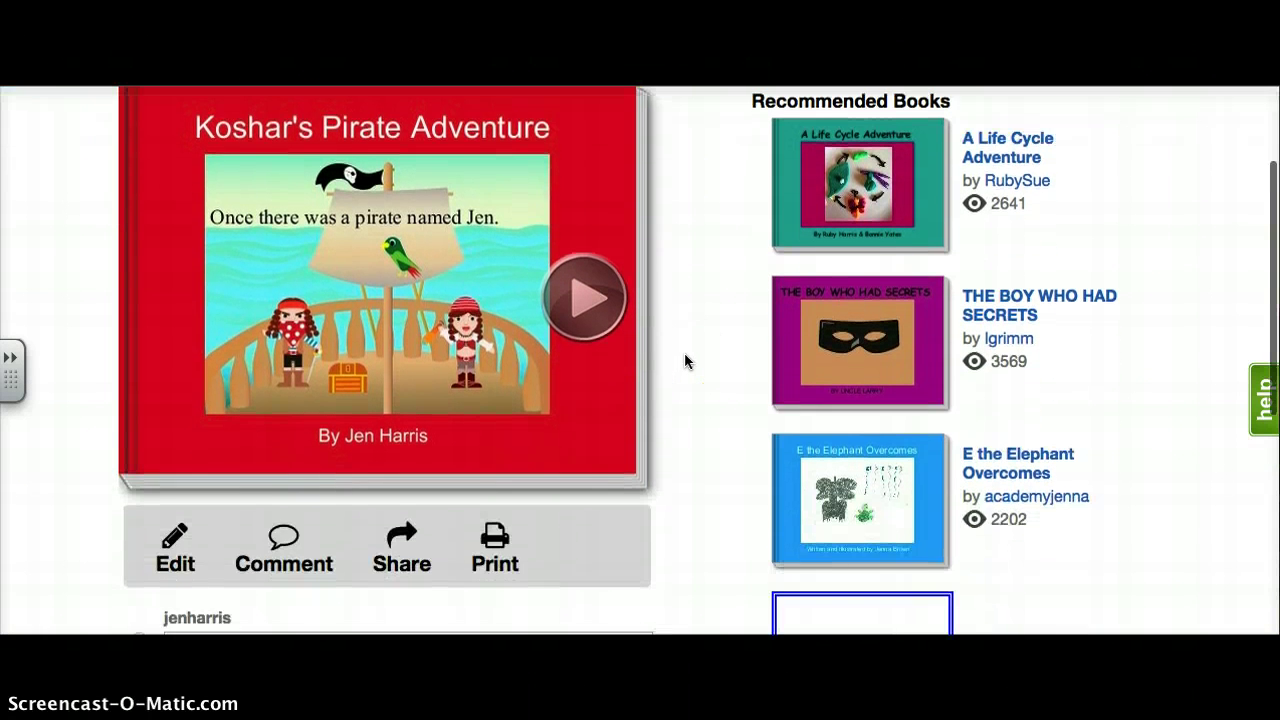
scroll(685, 361, "up", 5)
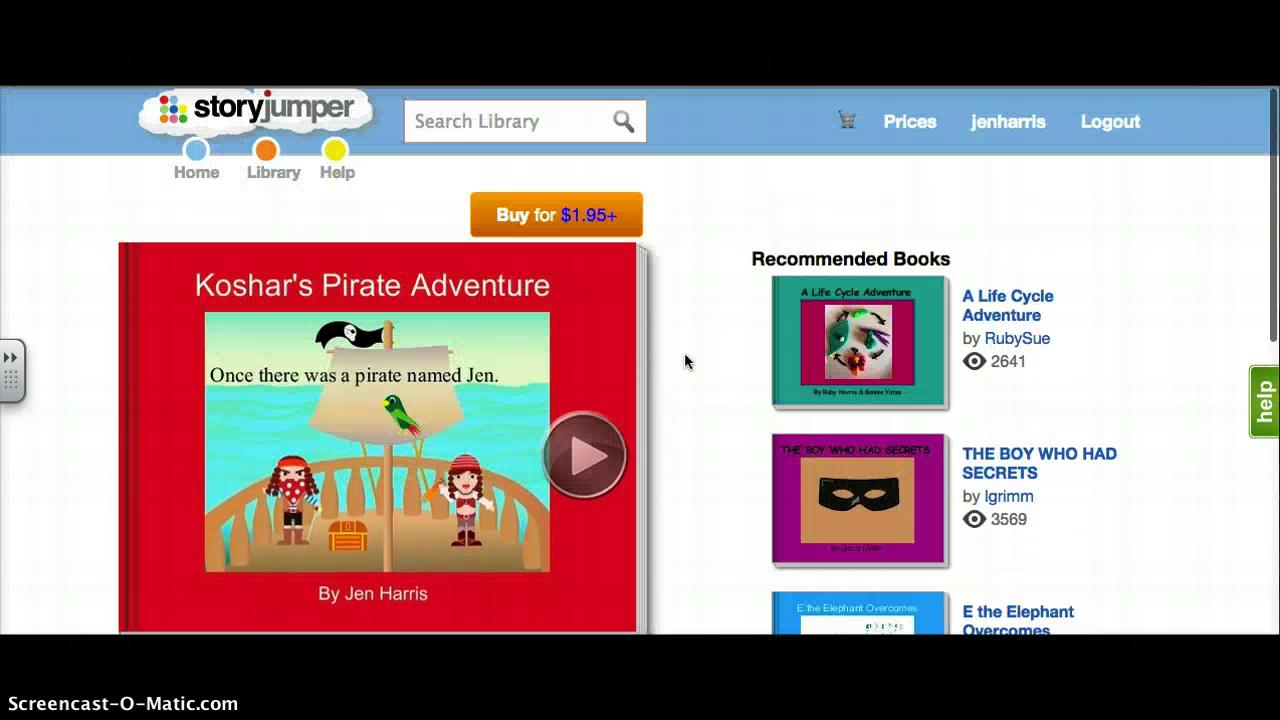
Step: Return to the home page and find the saved pirate book and the option for creating a new book under My Books
left_click(195, 175)
scroll(610, 368, "down", 2)
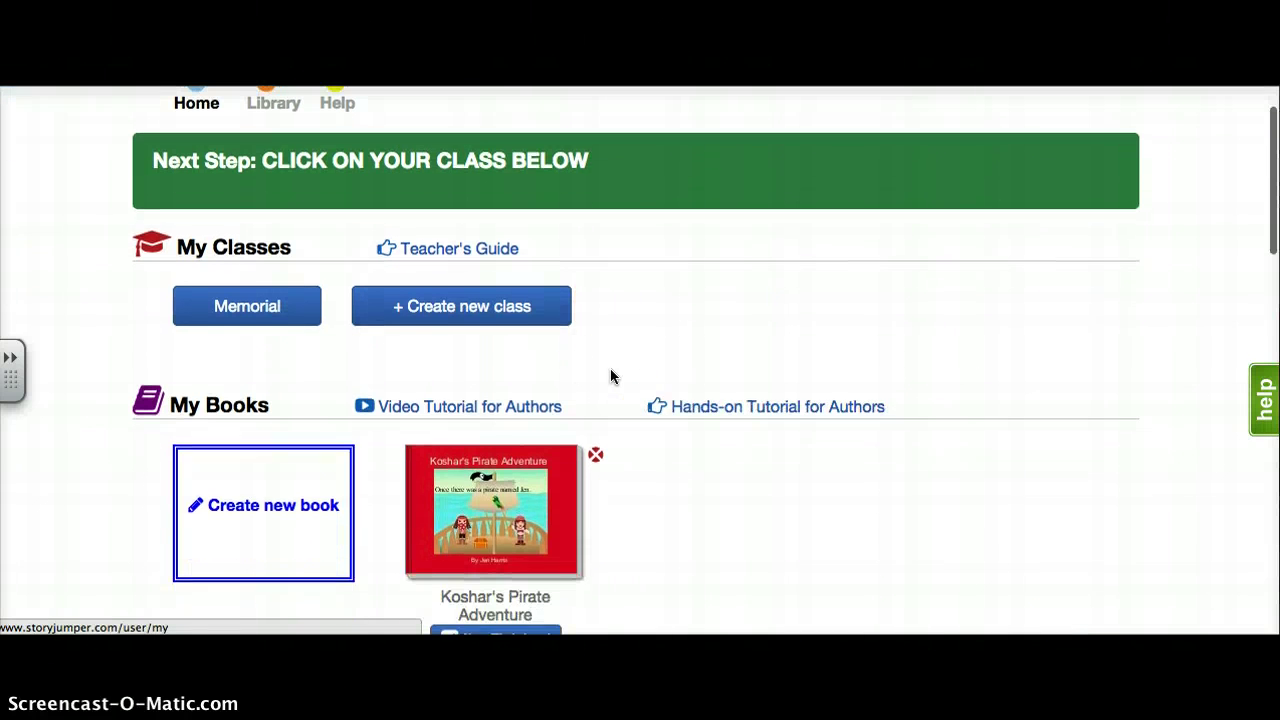
scroll(612, 376, "up", 2)
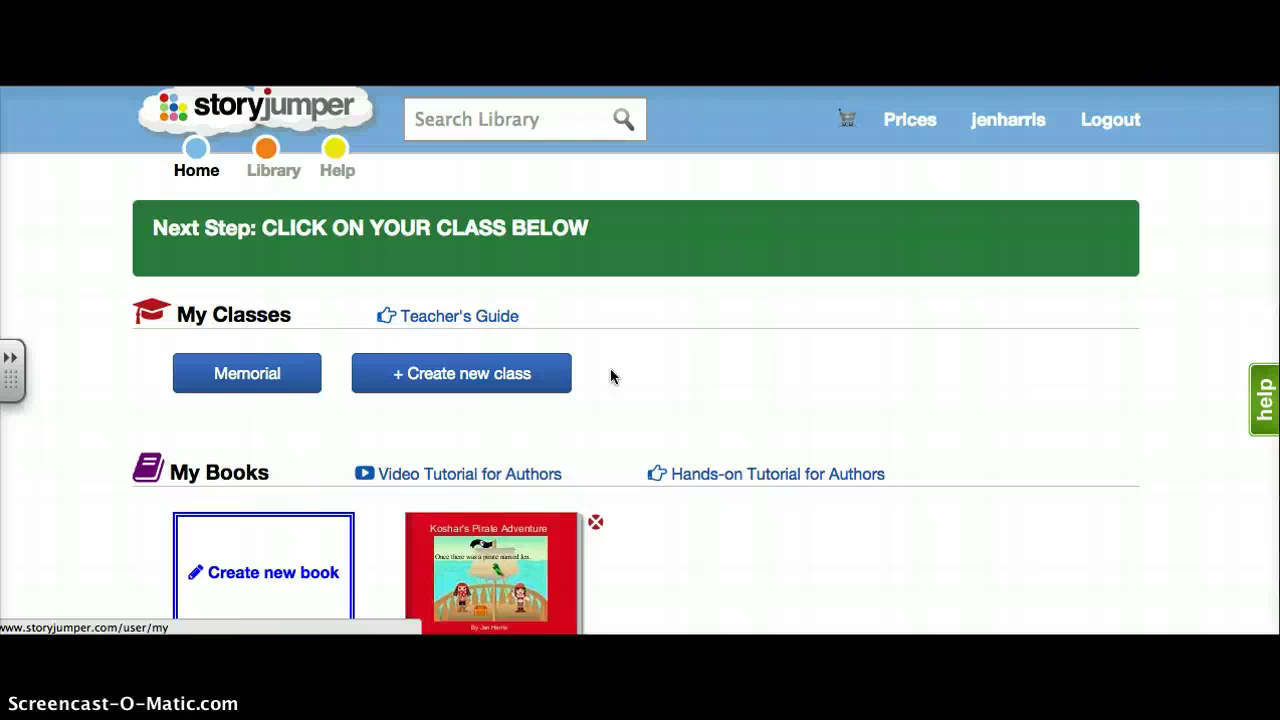
left_click(229, 626)
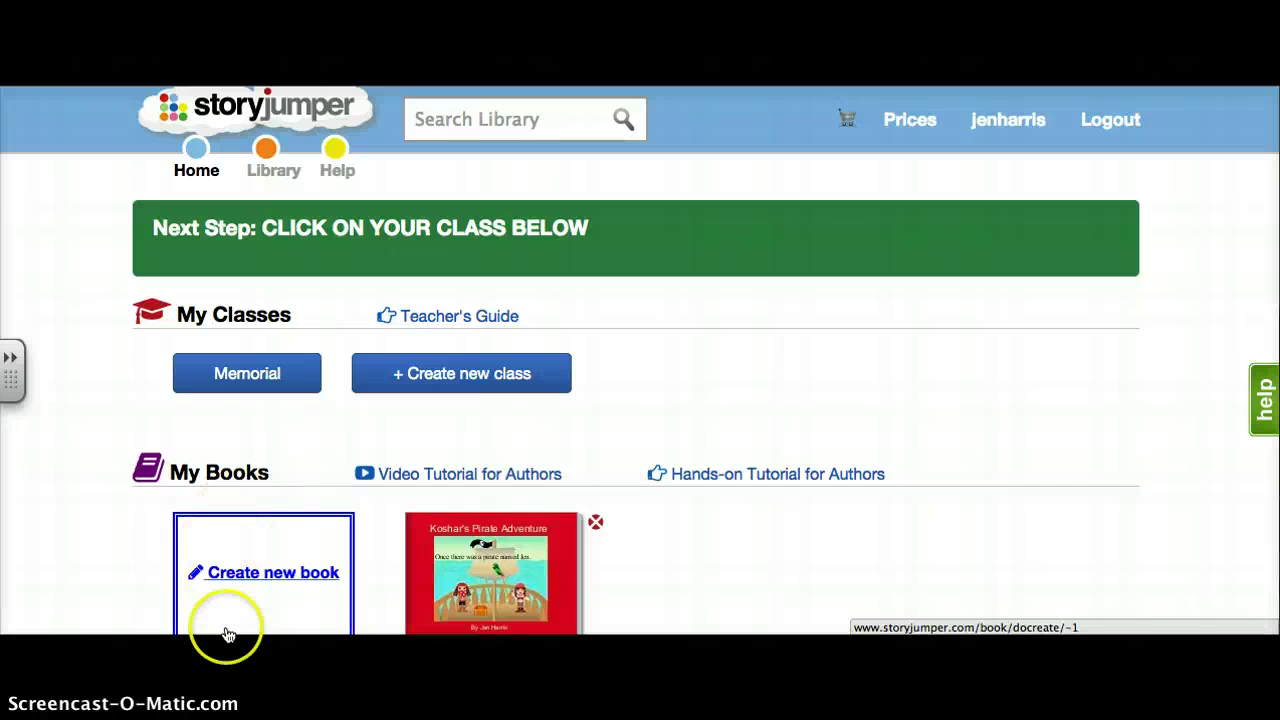